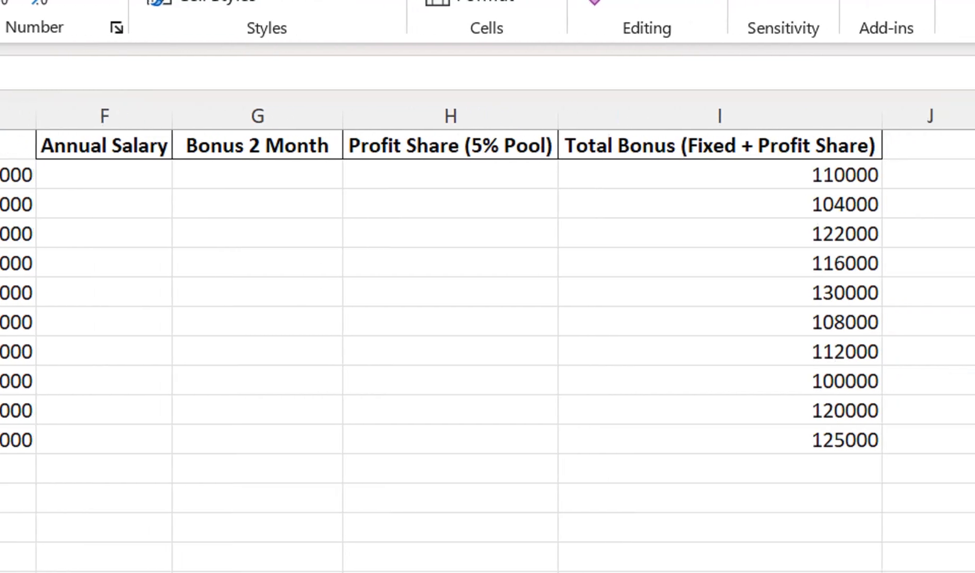
# - Clear the existing values below the Total Bonus (Fixed + Profit Share) header in I2:I12
pyautogui.moveTo(885, 175); pyautogui.dragTo(885, 440)
pyautogui.moveTo(700, 440); pyautogui.dragTo(700, 467)
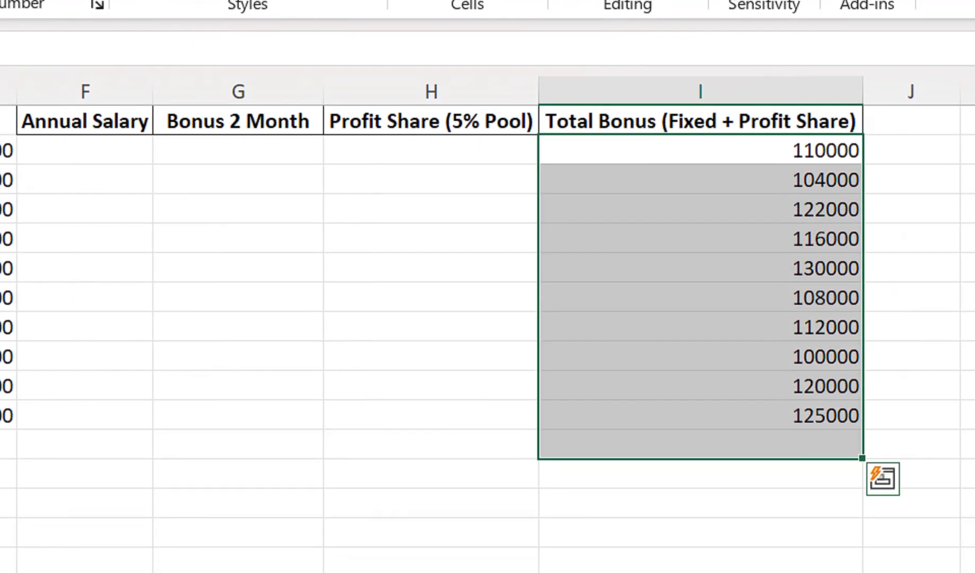
pyautogui.press('Delete')
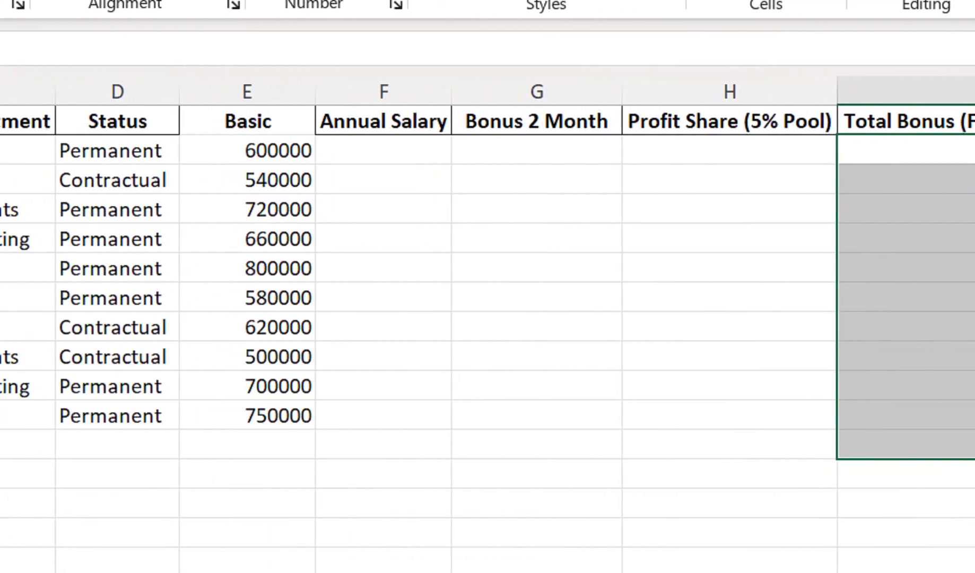
# - Apply outside borders to the Basic header cell E1
pyautogui.click(247, 122)
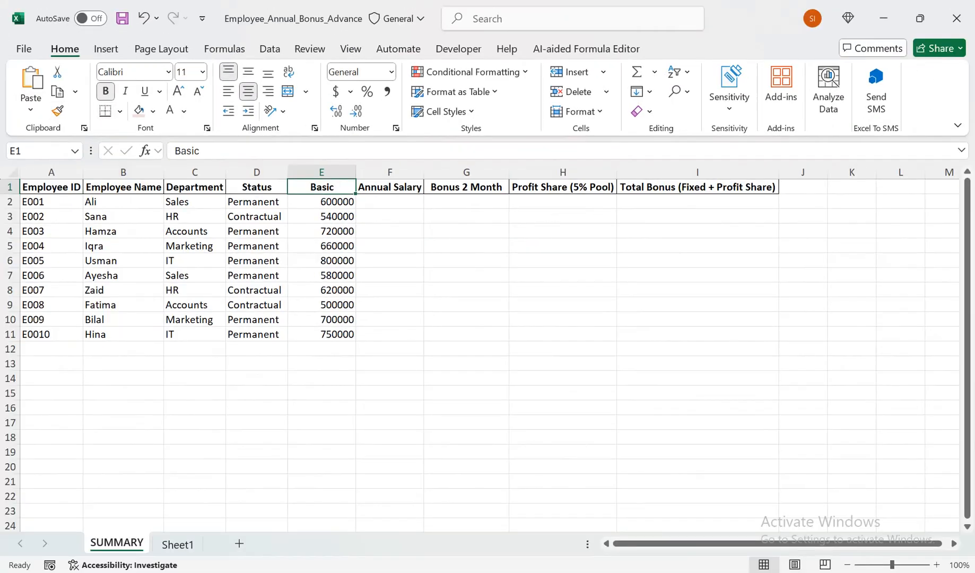
pyautogui.click(120, 111)
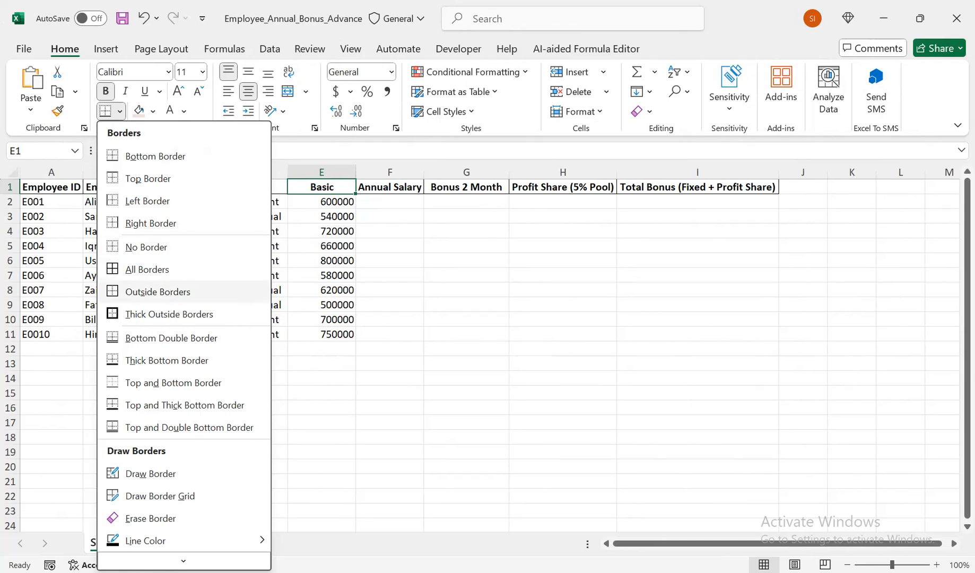
pyautogui.click(157, 290)
pyautogui.click(195, 232)
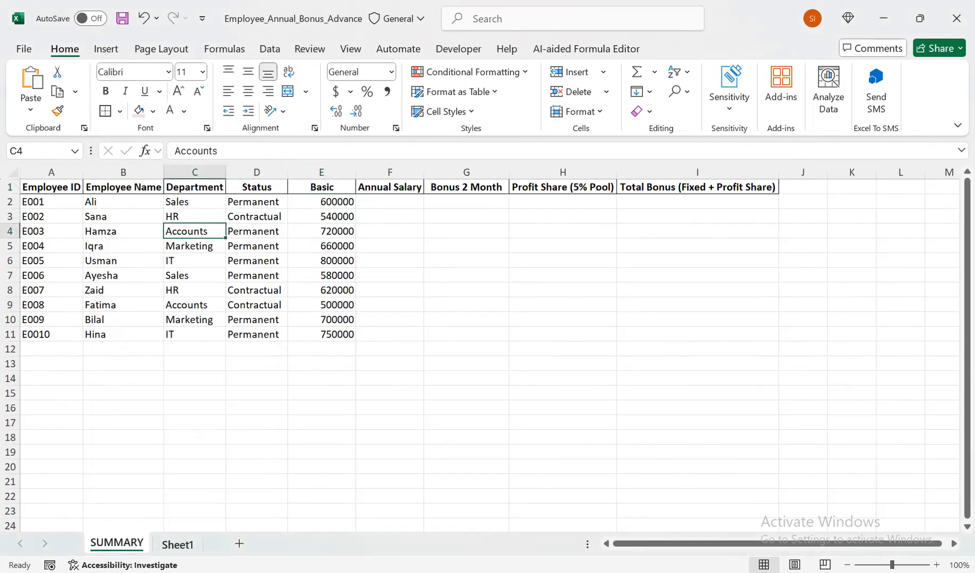
# - In the Total Employees cell D3 of Sheet1, begin a COUNTIF formula with SUMMARY column D as its range
pyautogui.click(178, 545)
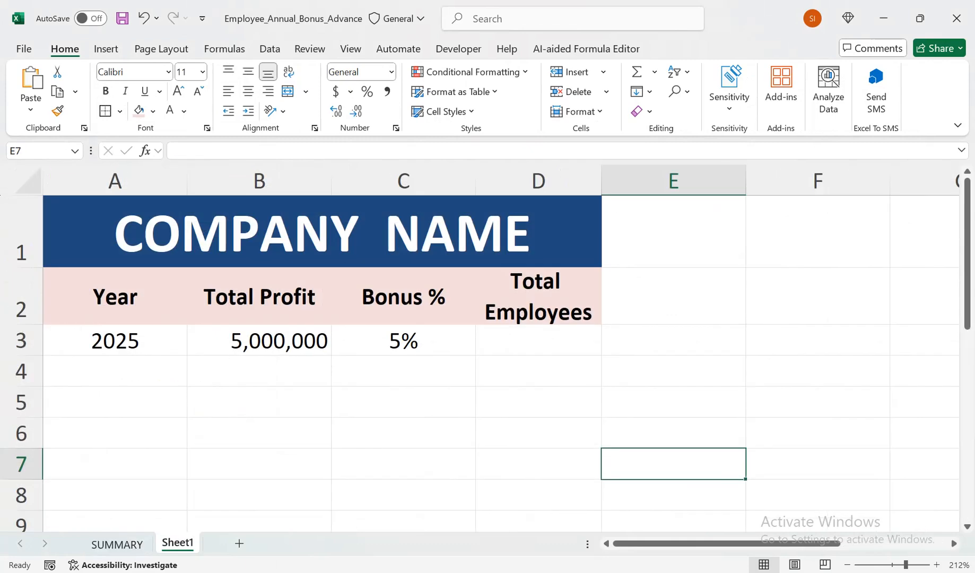
pyautogui.click(115, 296)
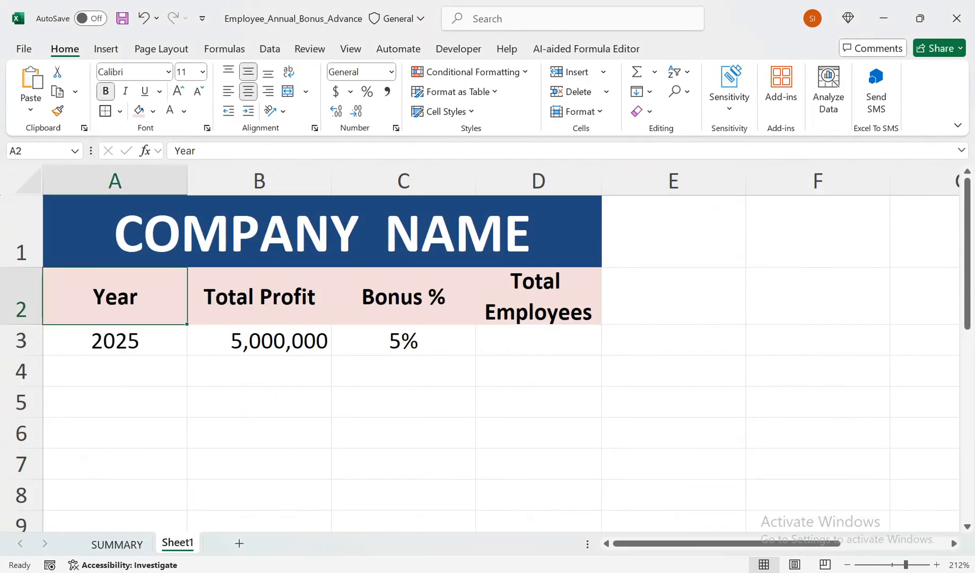
pyautogui.click(259, 341)
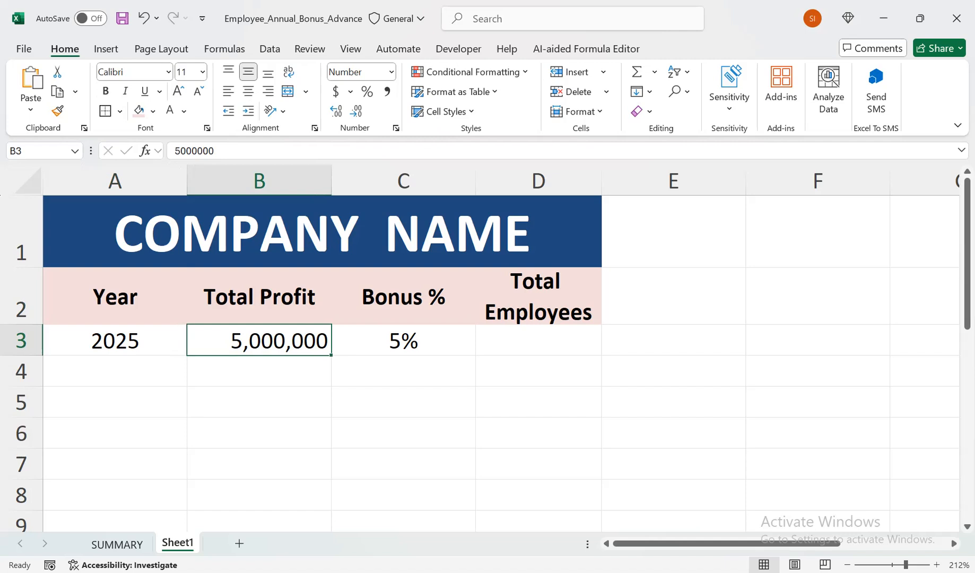
pyautogui.click(538, 340)
pyautogui.write('=COUNTIF(')
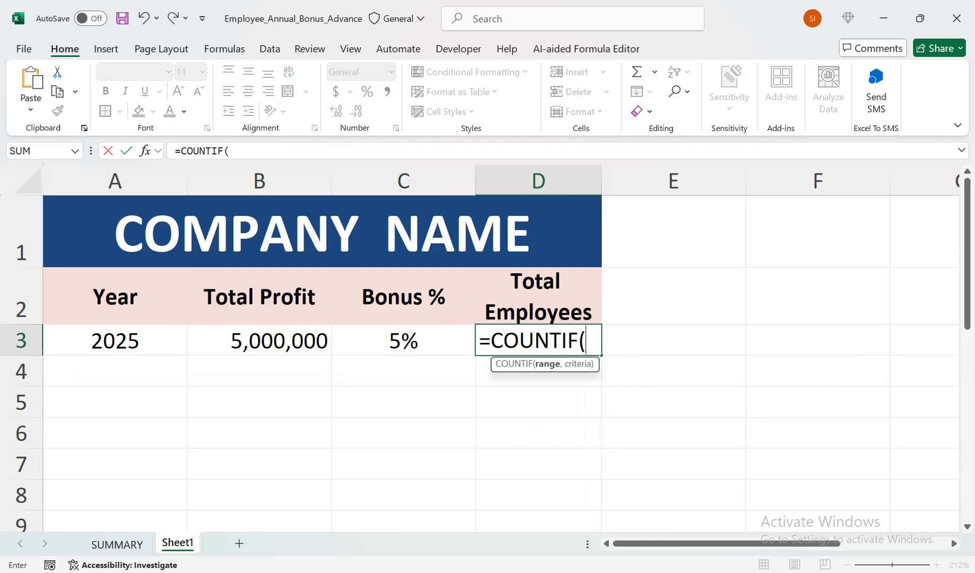
pyautogui.hotkey('ctrl', 'pageup')
pyautogui.click(257, 172)
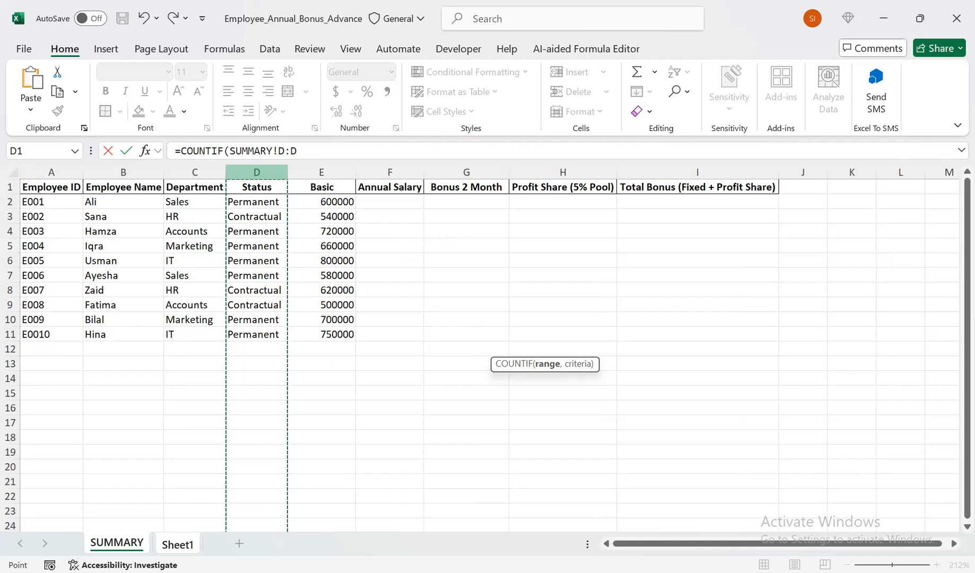
pyautogui.write(',')
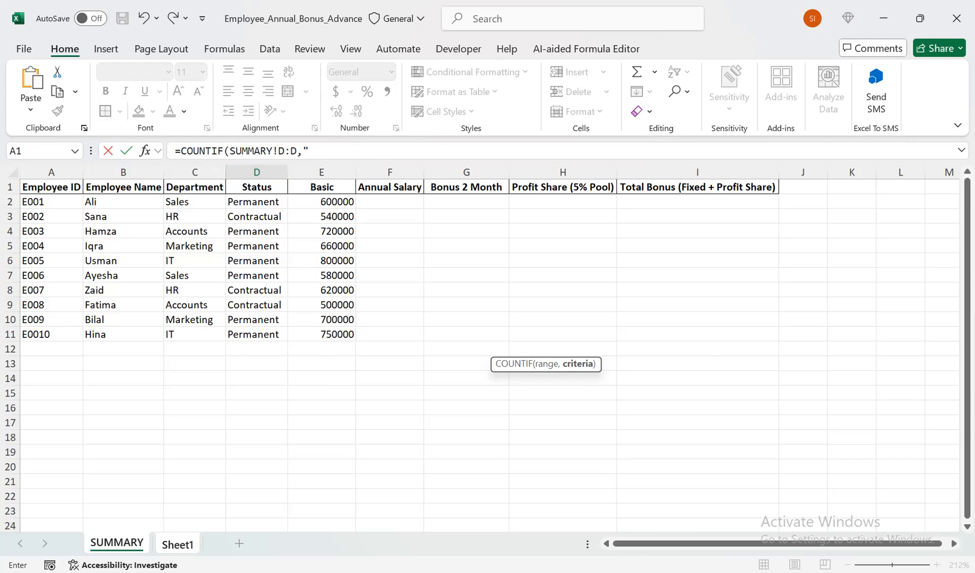
# - Complete the COUNTIF formula in D3 with the criterion "Permanent" and centre the cell horizontally
pyautogui.write('pER')
pyautogui.press('BackSpace')
pyautogui.press('BackSpace')
pyautogui.press('BackSpace')
pyautogui.write('Permanent")')
pyautogui.press('Return')
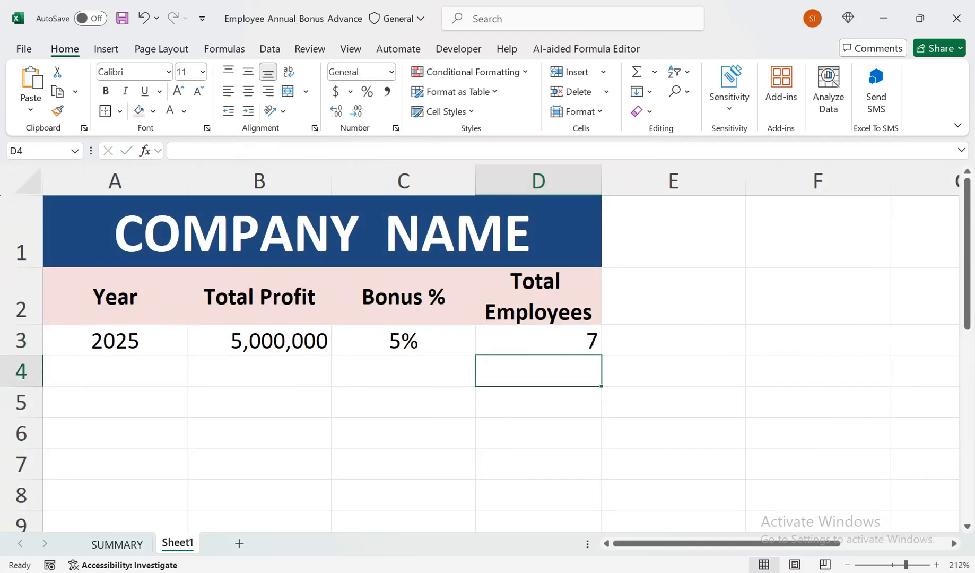
pyautogui.click(539, 340)
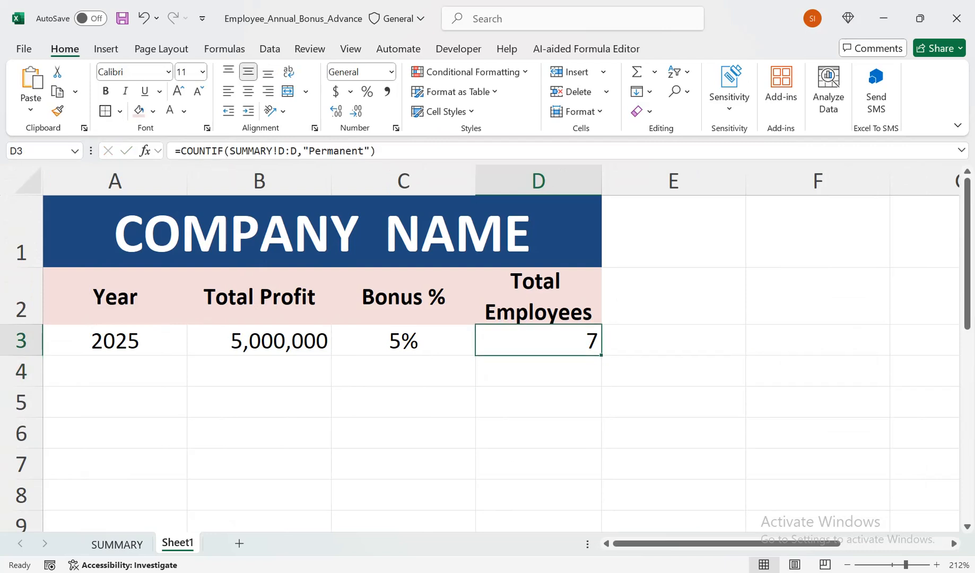
pyautogui.click(248, 92)
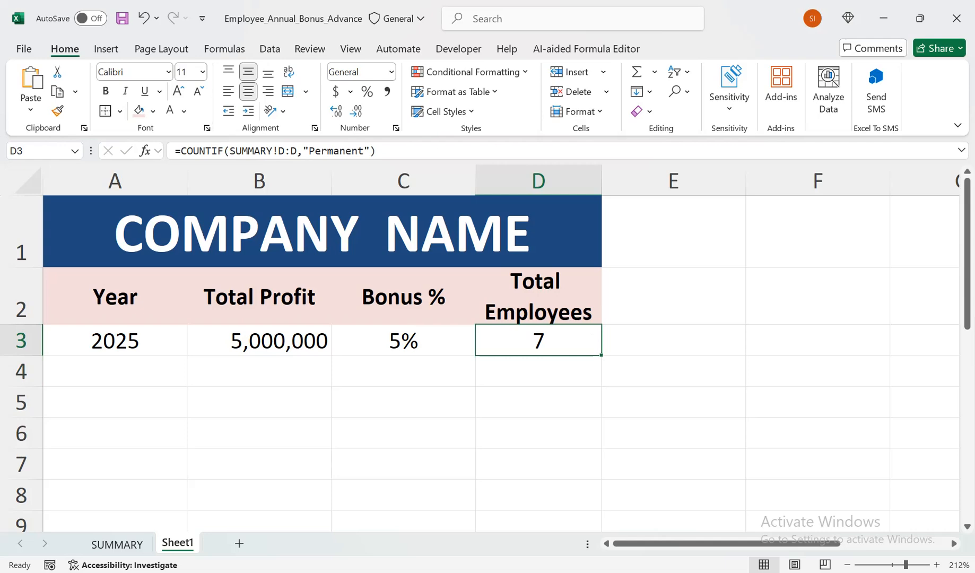
# - On the SUMMARY sheet, calculate Annual Salary in F2 with =E2*12 and fill the formula down to F11
pyautogui.click(117, 544)
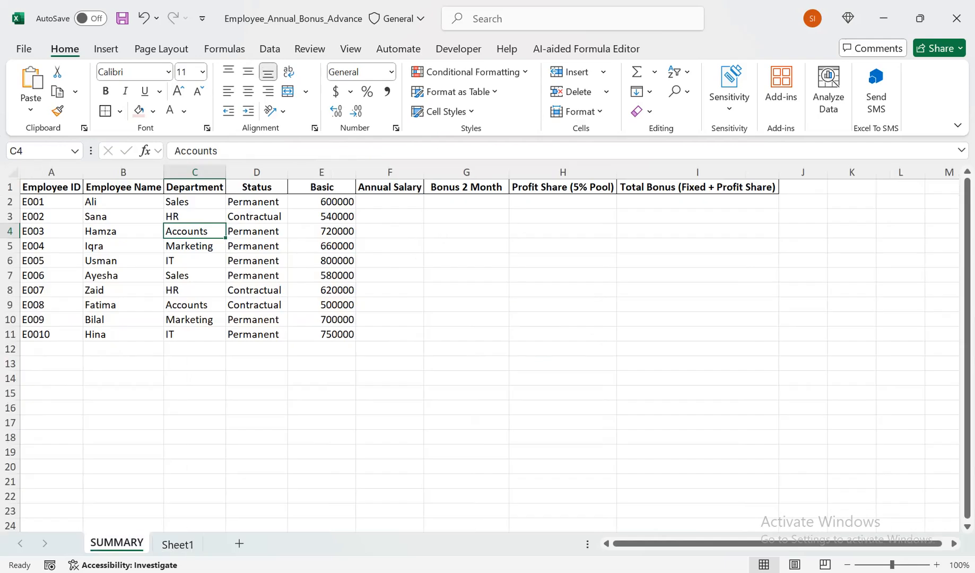
pyautogui.click(390, 202)
pyautogui.write('=')
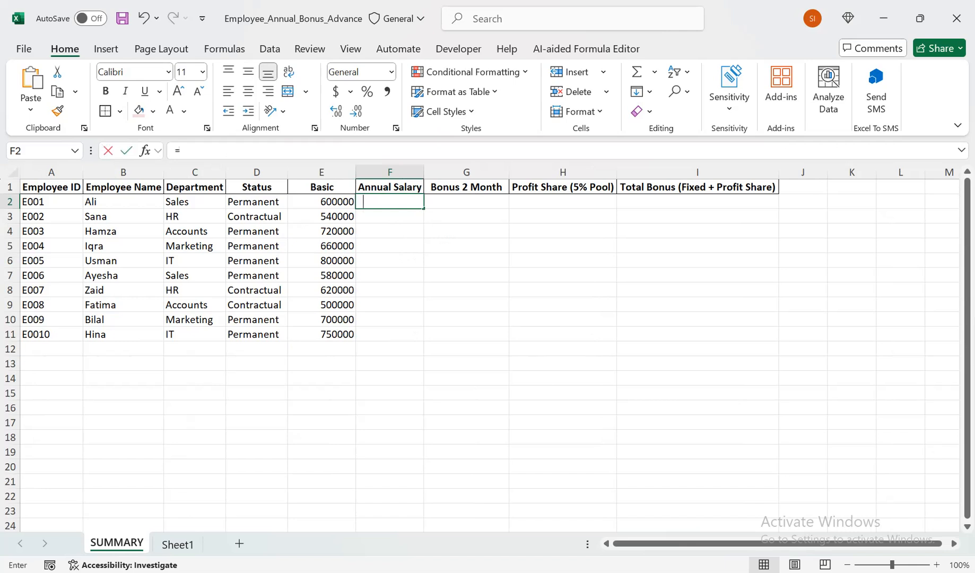
pyautogui.write('E2*12')
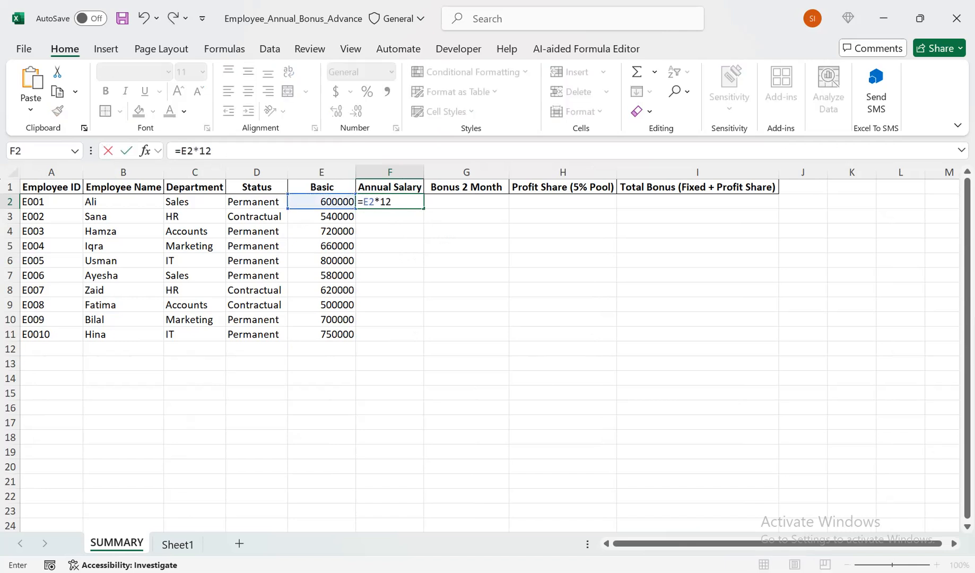
pyautogui.press('Return')
pyautogui.press('Up')
pyautogui.moveTo(423, 208); pyautogui.dragTo(418, 337)
# - Enter the formula =E2*2 in the Bonus 2 Month cell G2
pyautogui.click(466, 202)
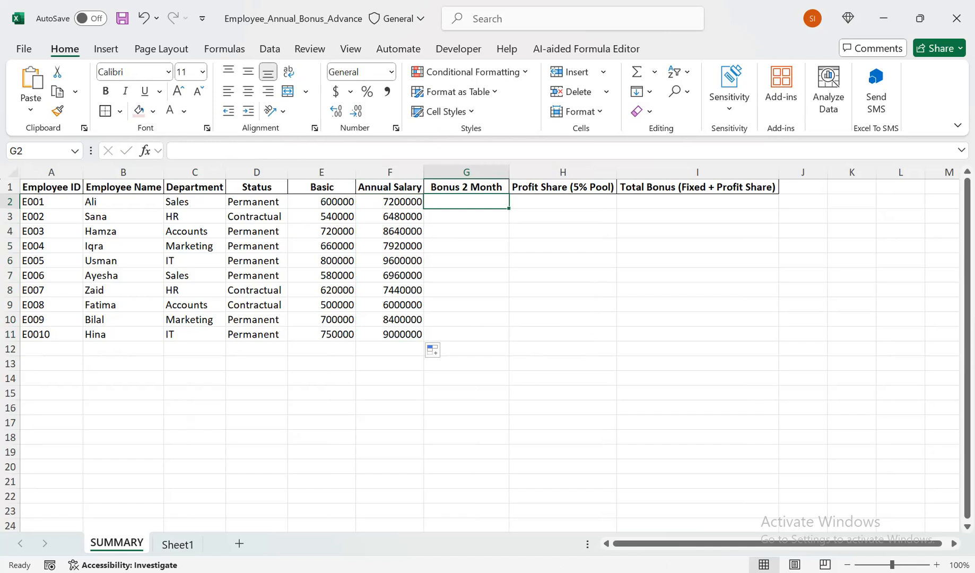
pyautogui.click(467, 305)
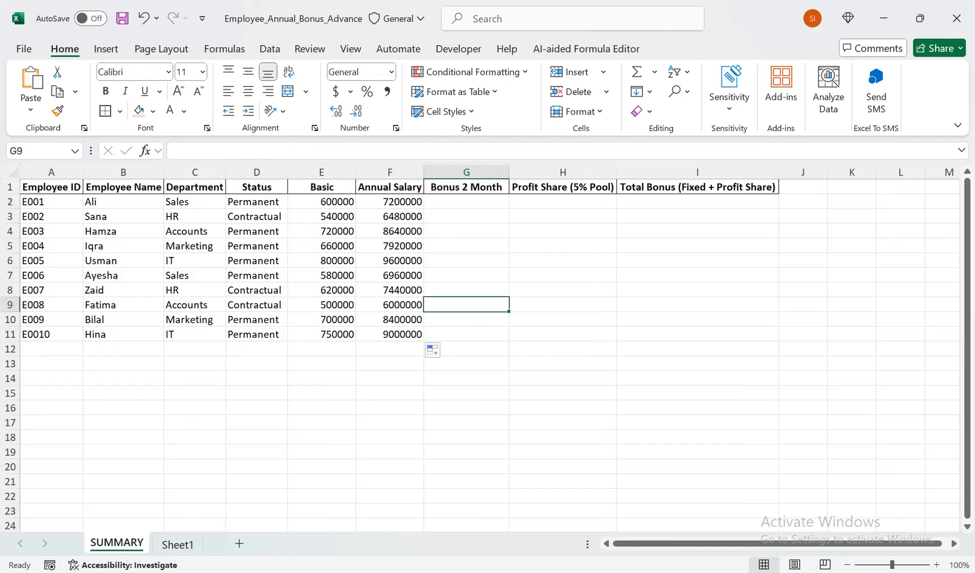
pyautogui.click(467, 202)
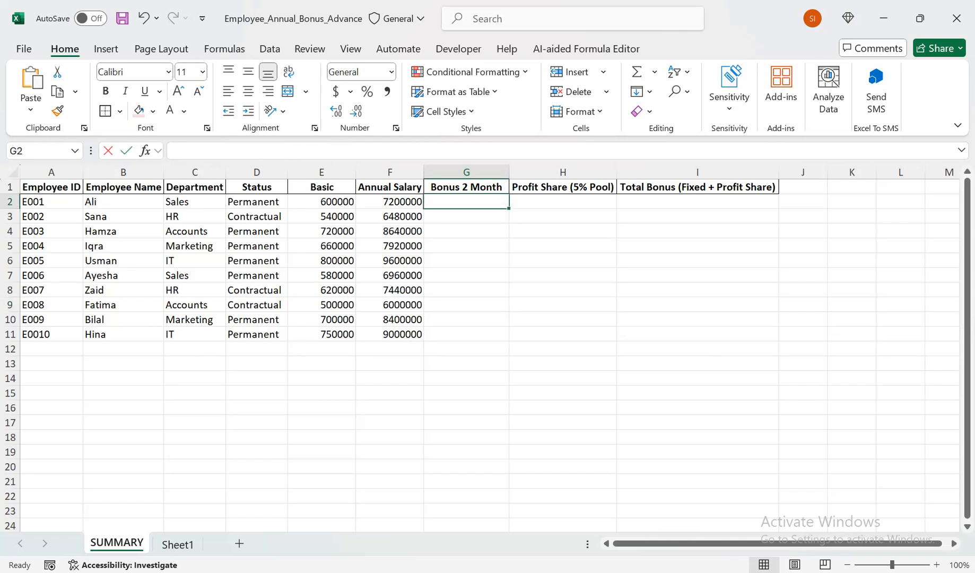
pyautogui.write('=')
pyautogui.click(322, 201)
pyautogui.write('*2')
pyautogui.press('Return')
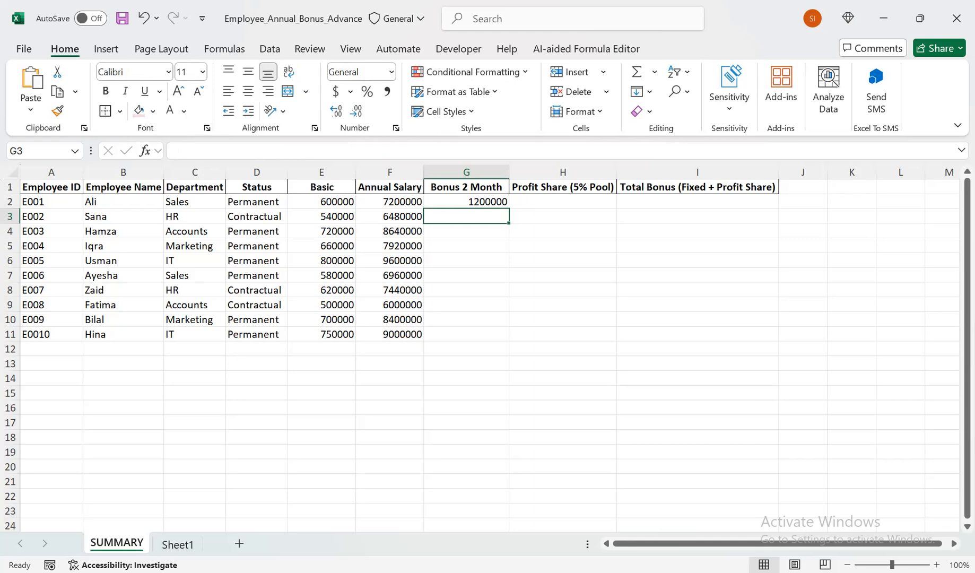
# - Review the Bonus 2 Month formula in G2 and fill it down to G11
pyautogui.press('Up')
pyautogui.press('F2')
pyautogui.press('Left')
pyautogui.press('Left')
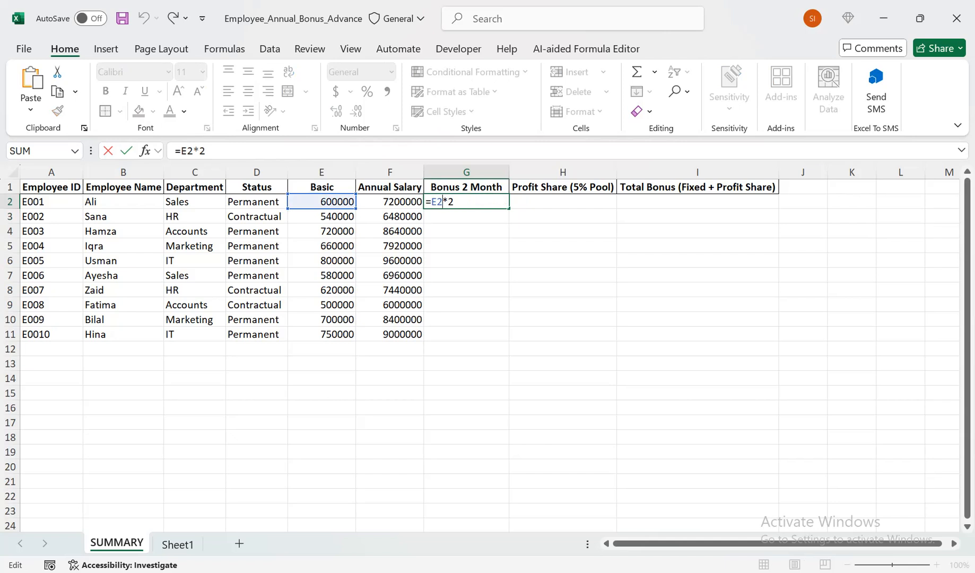
pyautogui.press('Return')
pyautogui.press('Up')
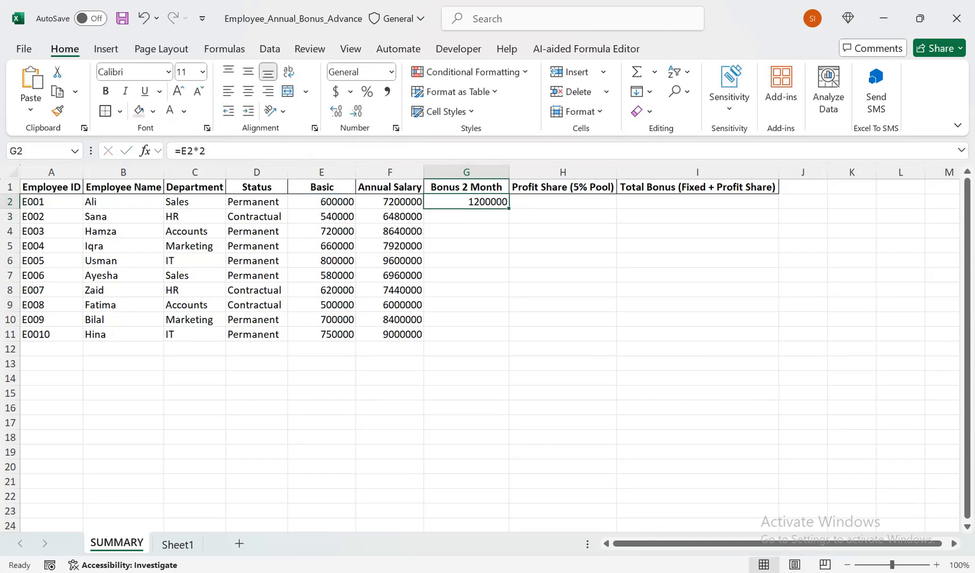
pyautogui.doubleClick(509, 209)
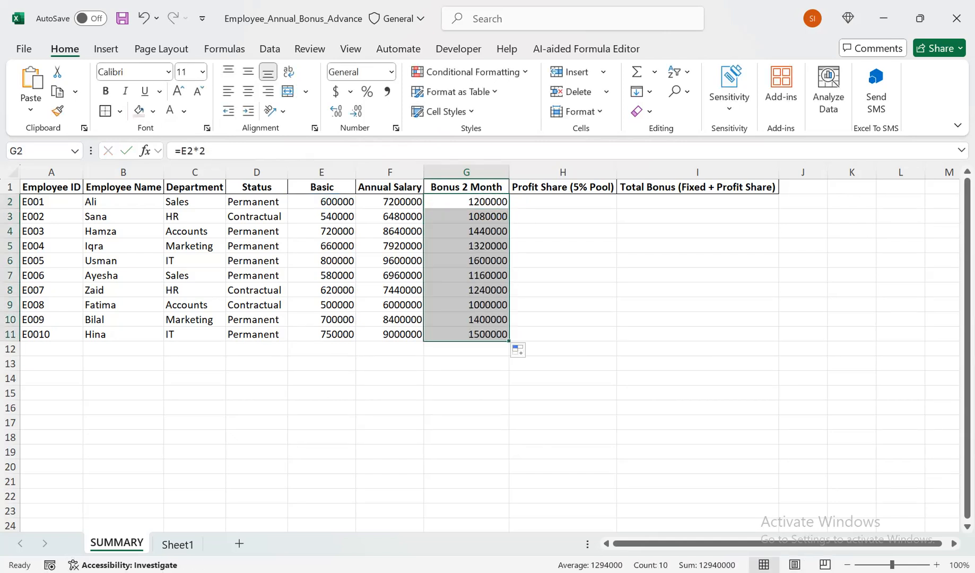
pyautogui.click(563, 202)
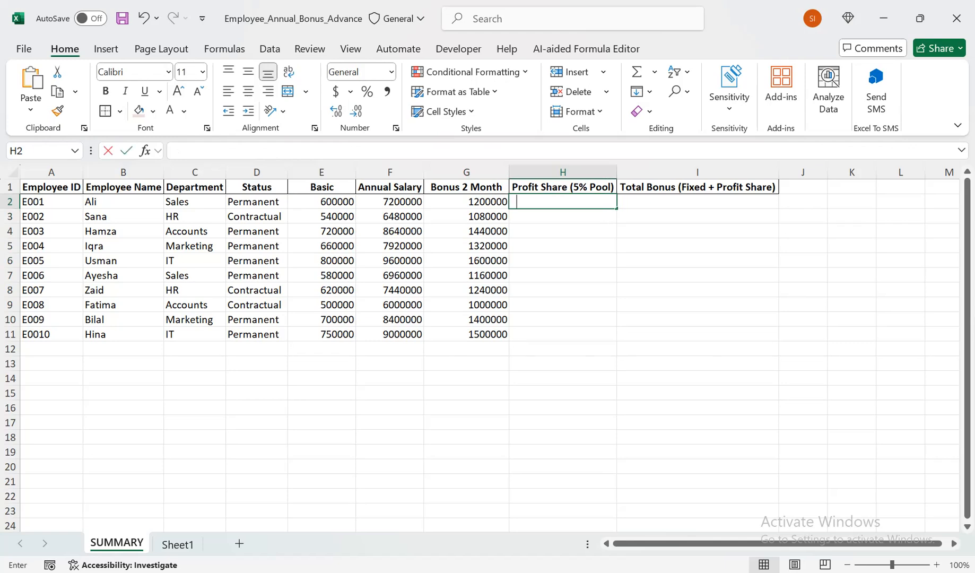
pyautogui.write('=IF(')
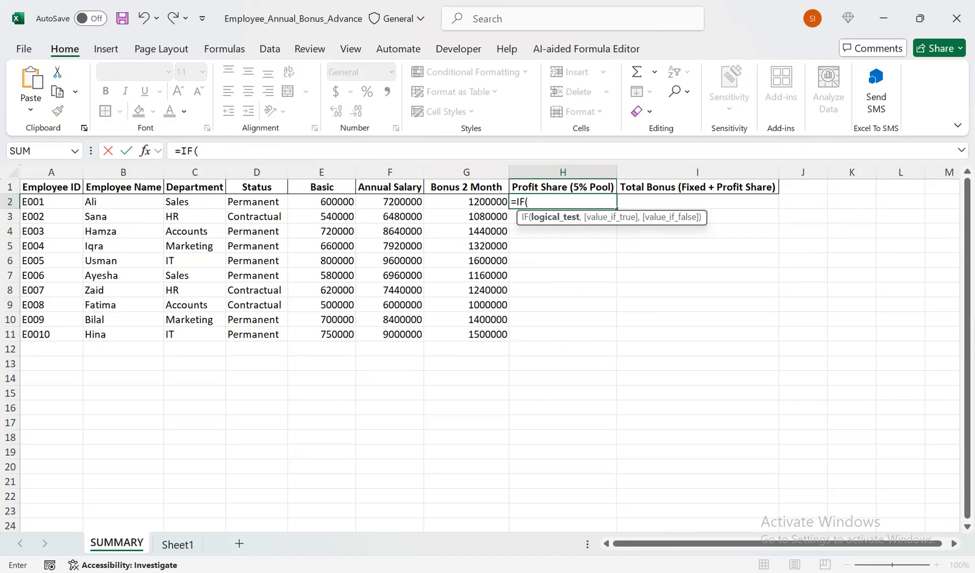
pyautogui.click(257, 202)
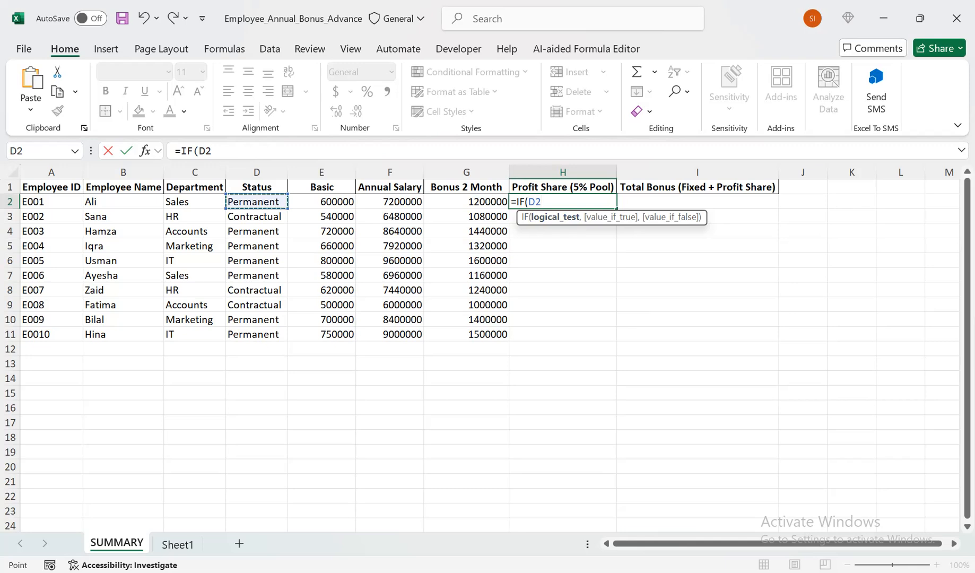
pyautogui.press('BackSpace')
pyautogui.press('BackSpace')
pyautogui.press('BackSpace')
pyautogui.press('BackSpace')
pyautogui.press('BackSpace')
pyautogui.press('BackSpace')
pyautogui.click(697, 319)
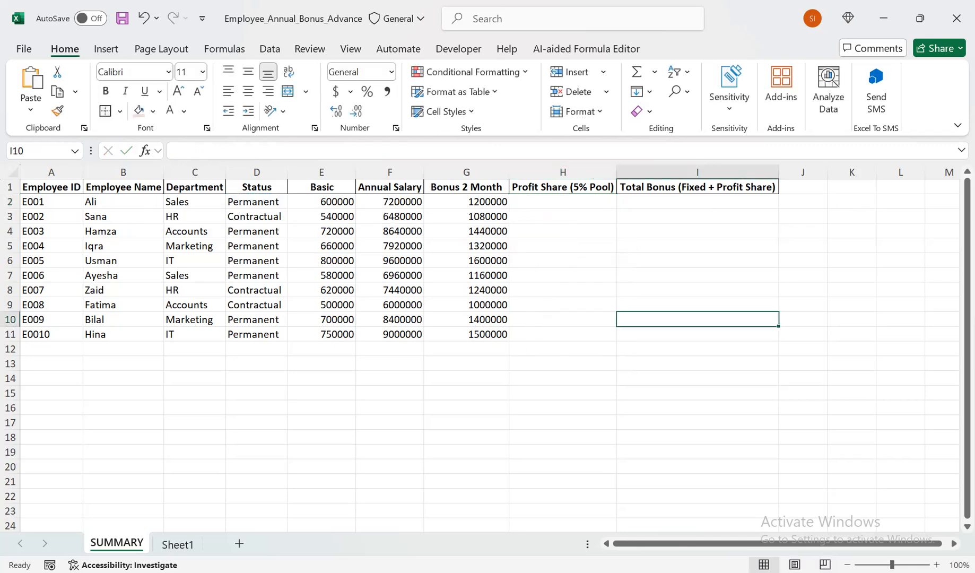
# - Zoom the SUMMARY sheet to fit the table range A1:I11
pyautogui.moveTo(697, 334); pyautogui.dragTo(52, 187)
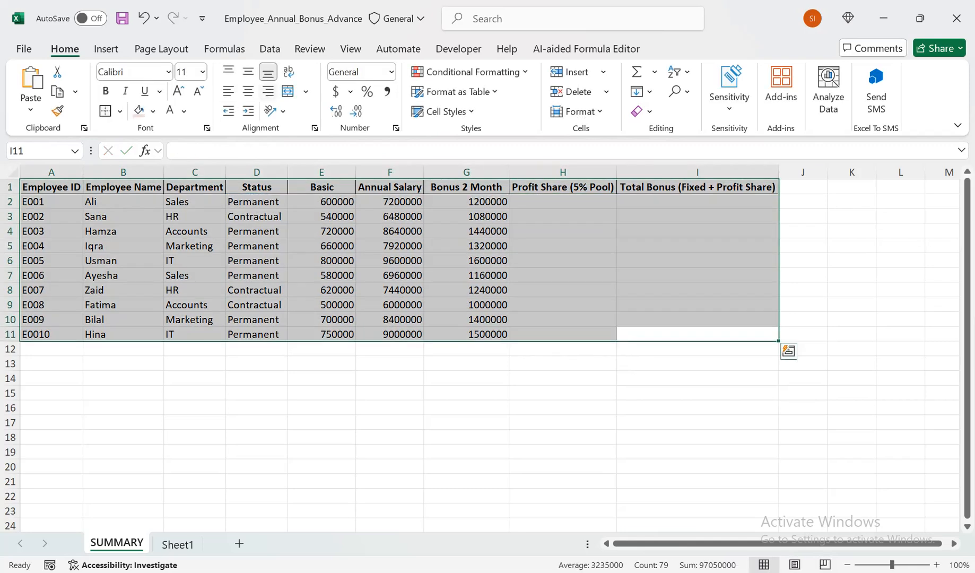
pyautogui.click(351, 49)
pyautogui.click(584, 91)
# - Start an IF formula in Profit Share cell H2 that tests D2="Permanent" and opens a parenthesis for the true value
pyautogui.click(688, 208)
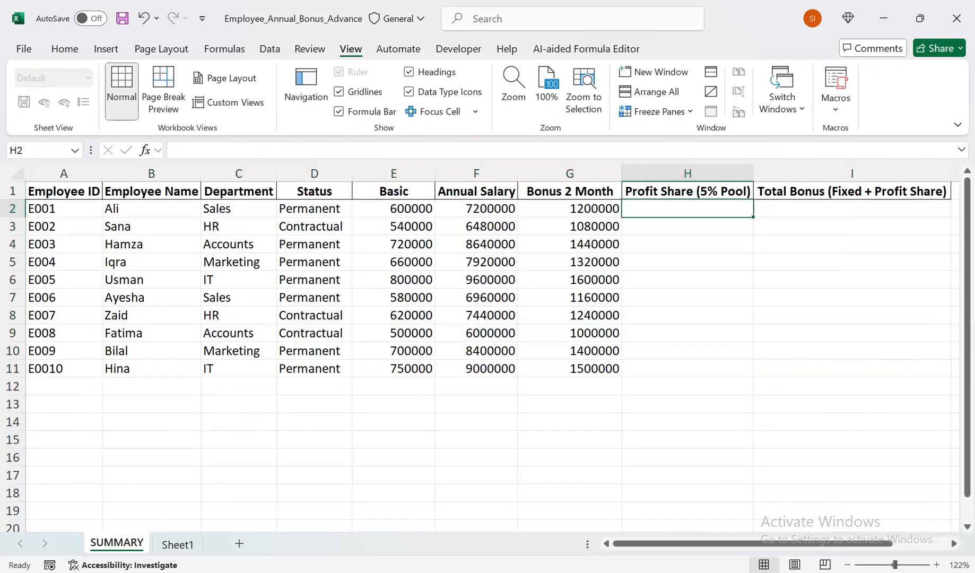
pyautogui.write('=IF(')
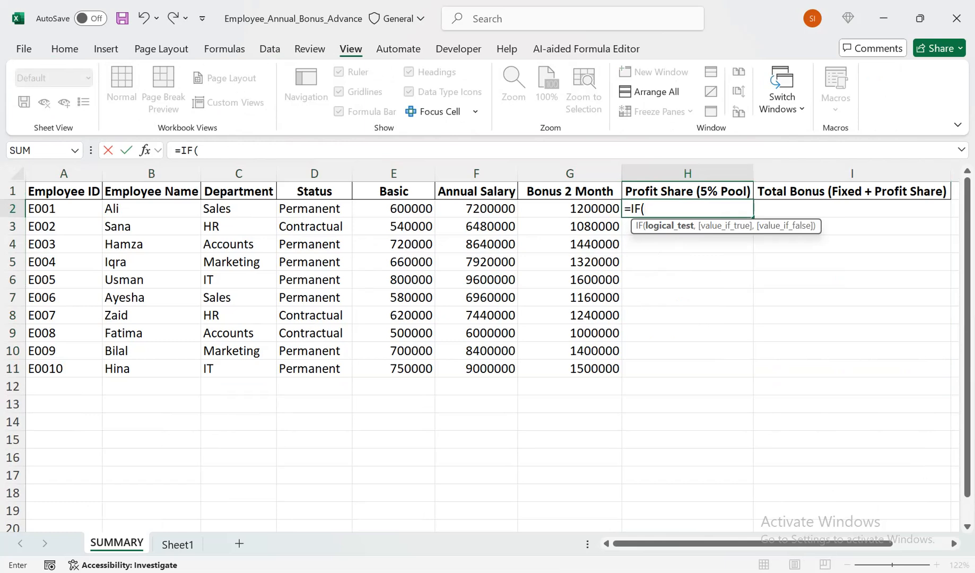
pyautogui.click(315, 209)
pyautogui.write('="')
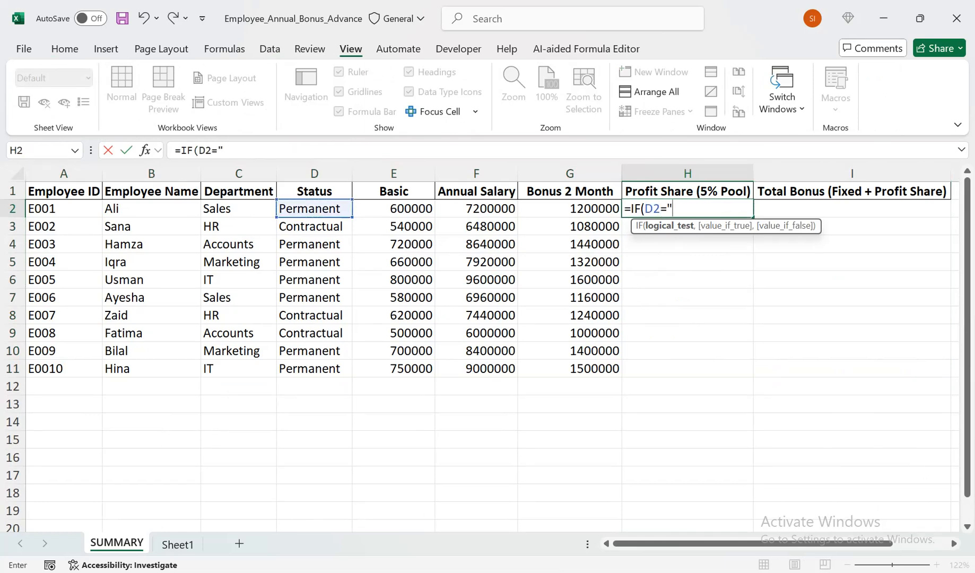
pyautogui.write('Permanet')
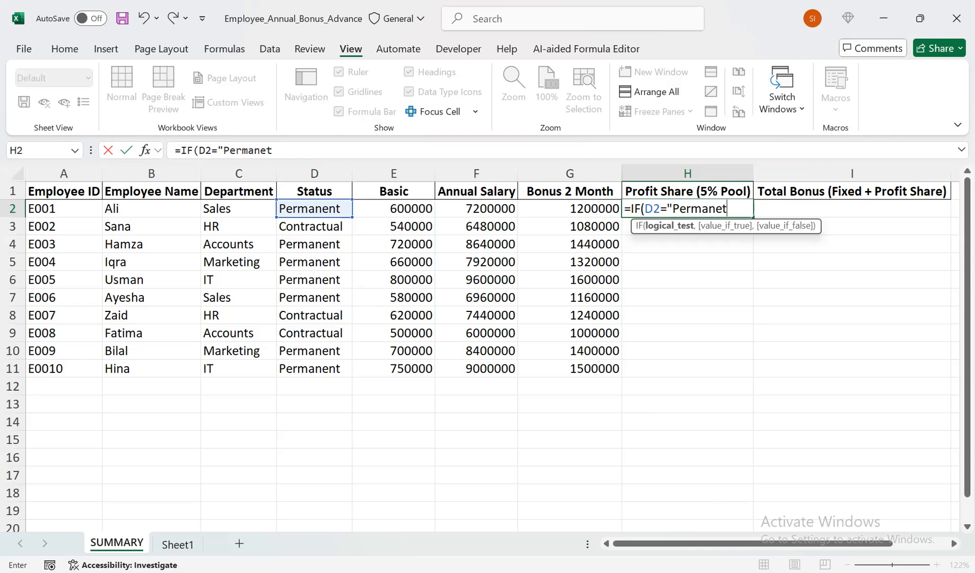
pyautogui.press('BackSpace')
pyautogui.press('BackSpace')
pyautogui.press('BackSpace')
pyautogui.write('ent"')
pyautogui.click(709, 208)
pyautogui.write('nt",(')
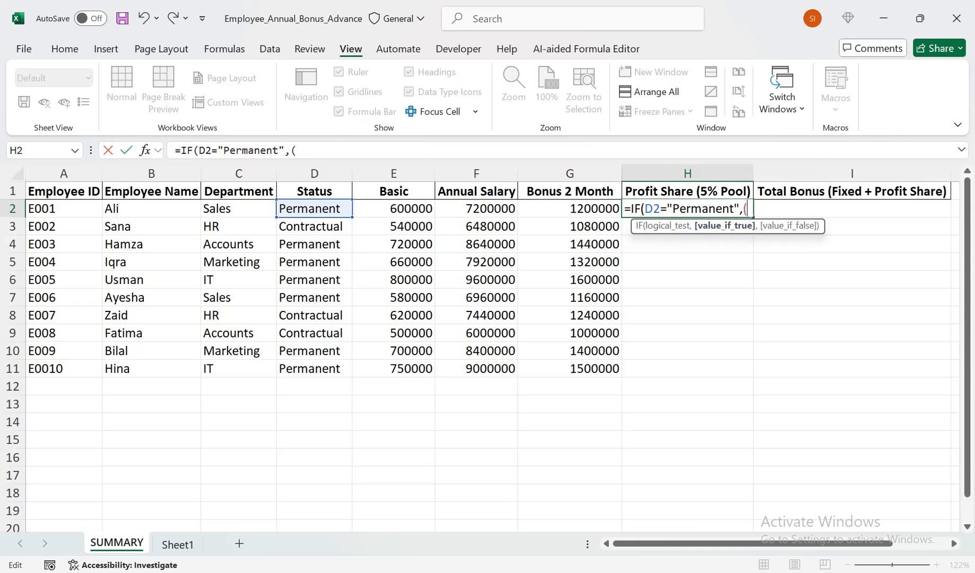
# - Set the IF formula's true value to (Sheet1!$B$3*5%)/Sheet1!$D$3, using absolute references for total profit and total employees
pyautogui.click(178, 544)
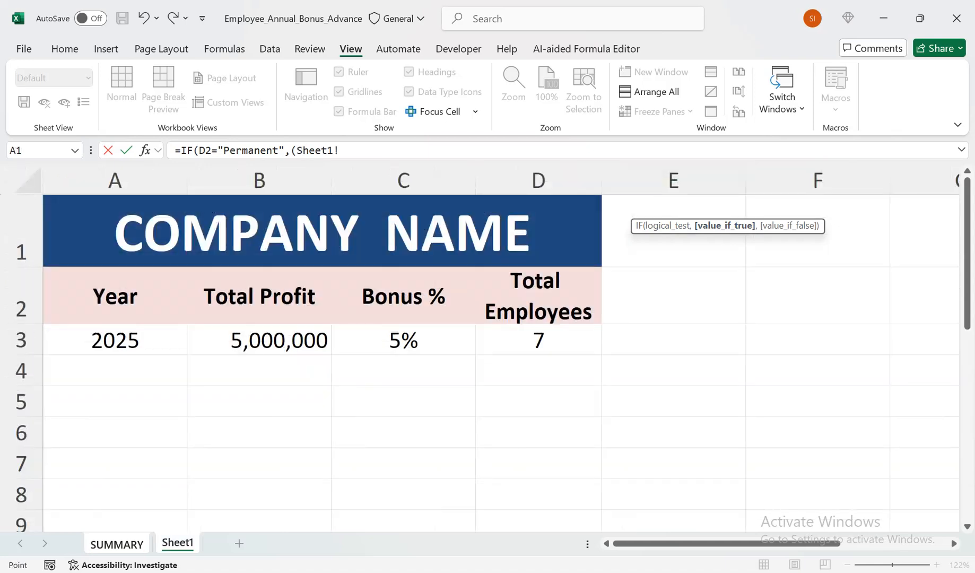
pyautogui.click(259, 340)
pyautogui.write('5%)/')
pyautogui.click(538, 340)
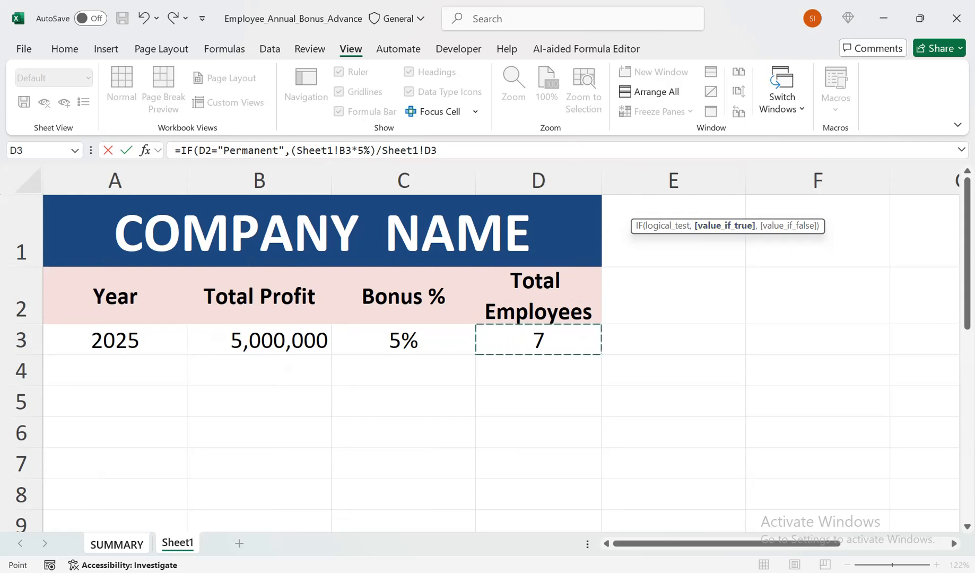
pyautogui.press('F4')
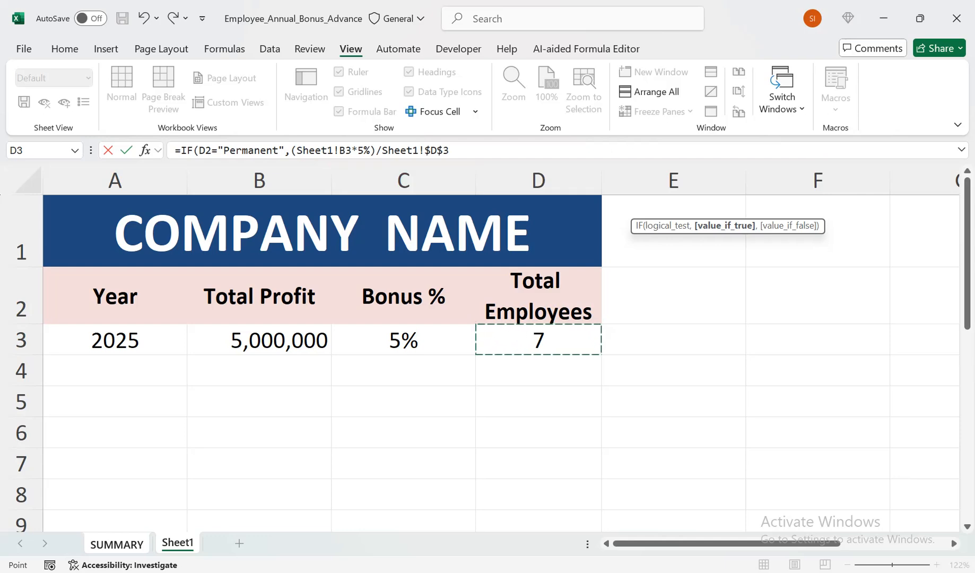
pyautogui.press('F4')
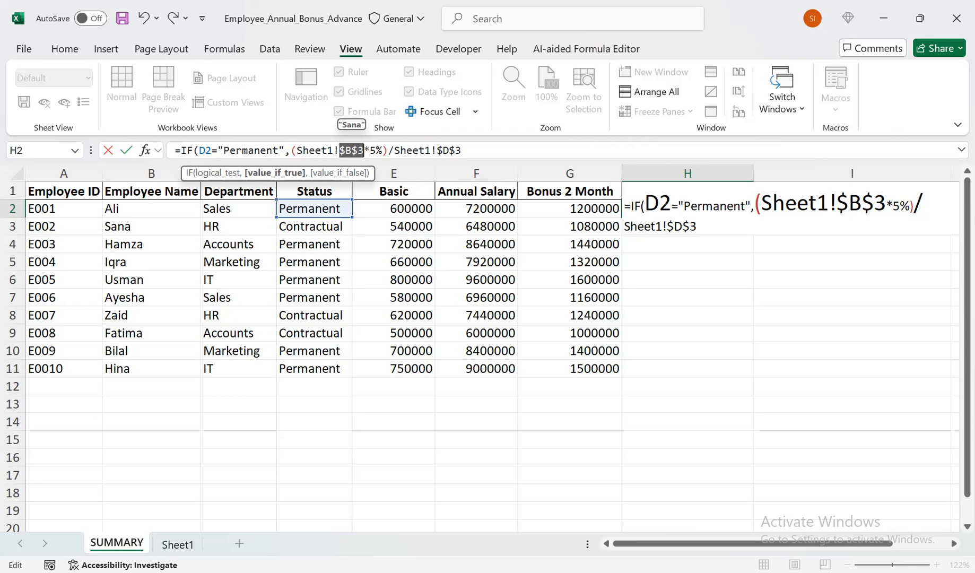
# - Complete the H2 formula with 0 as the false value and commit it
pyautogui.click(462, 151)
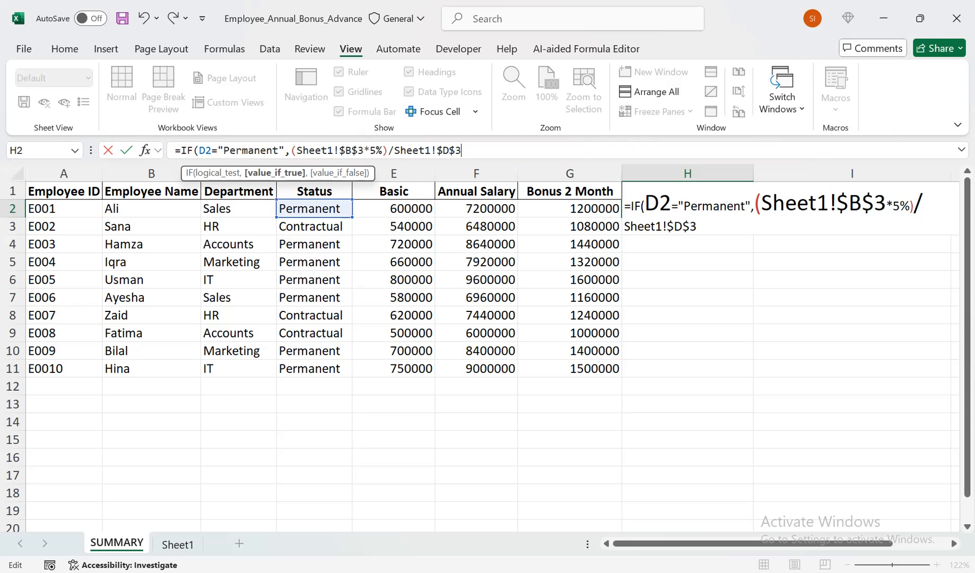
pyautogui.write(',')
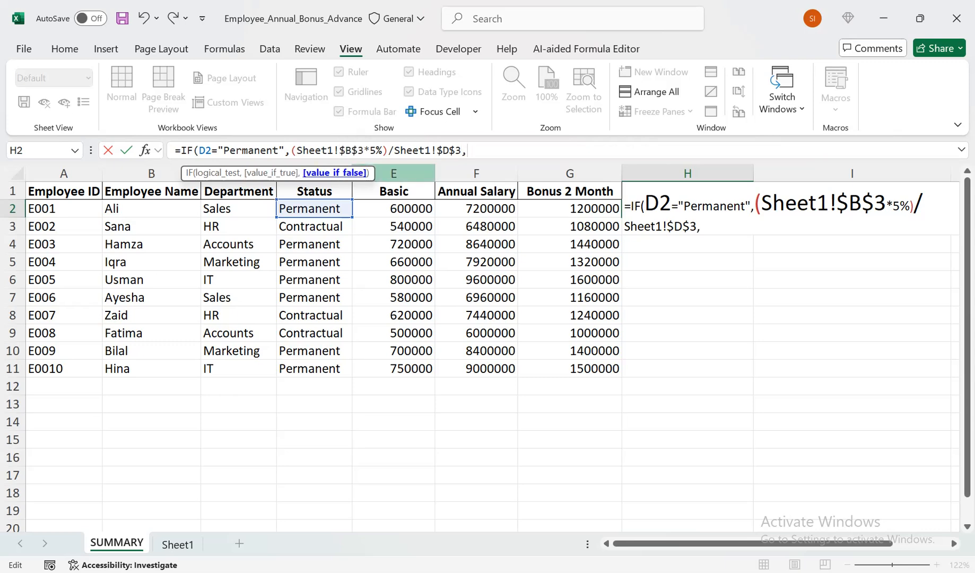
pyautogui.write('0)')
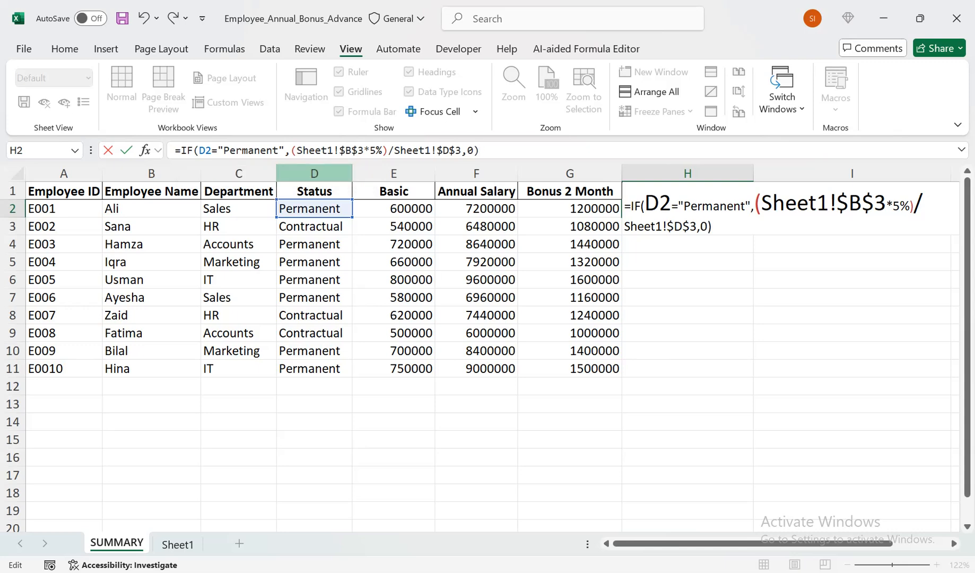
pyautogui.press('Return')
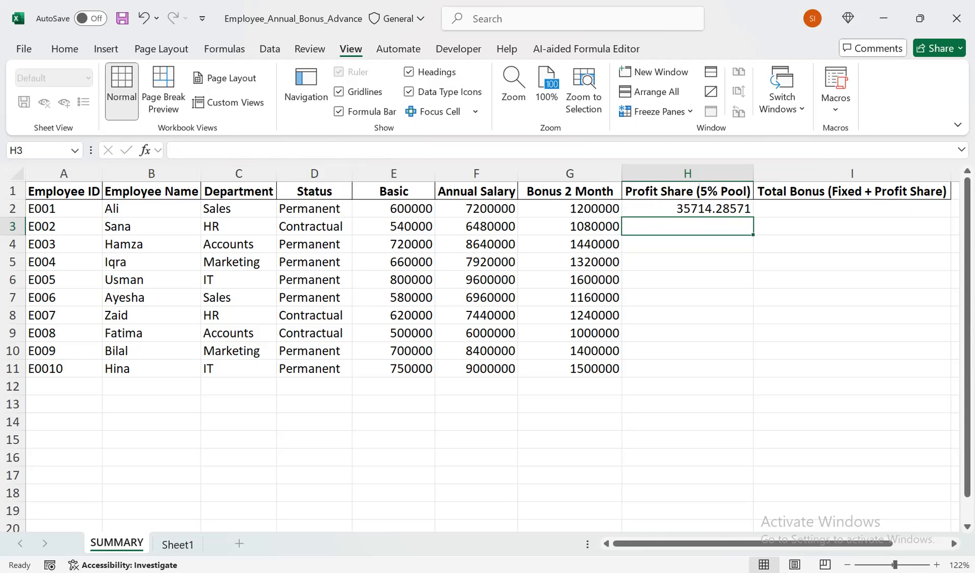
# - Fill the Profit Share formula from H2 down to H11 and reduce the range to zero decimal places
pyautogui.press('Up')
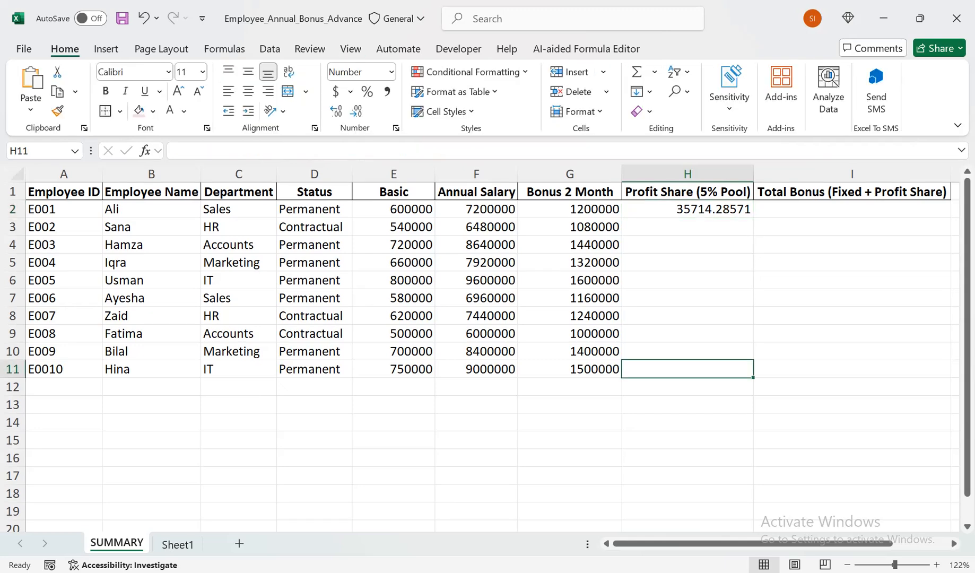
pyautogui.hotkey('ctrl', 'Up')
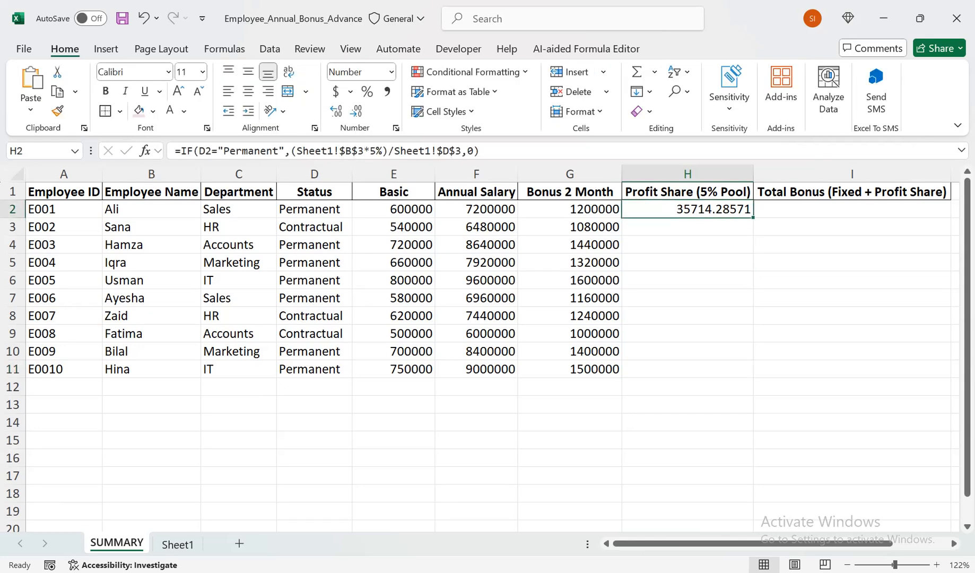
pyautogui.moveTo(753, 217); pyautogui.dragTo(753, 378)
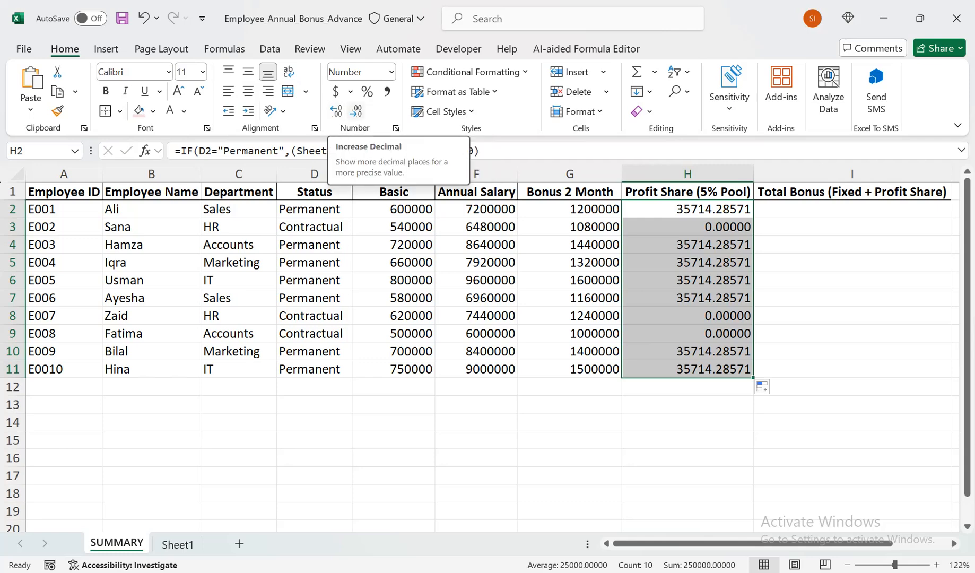
pyautogui.click(356, 111)
pyautogui.click(356, 110)
pyautogui.click(356, 110)
pyautogui.click(356, 110)
pyautogui.click(356, 111)
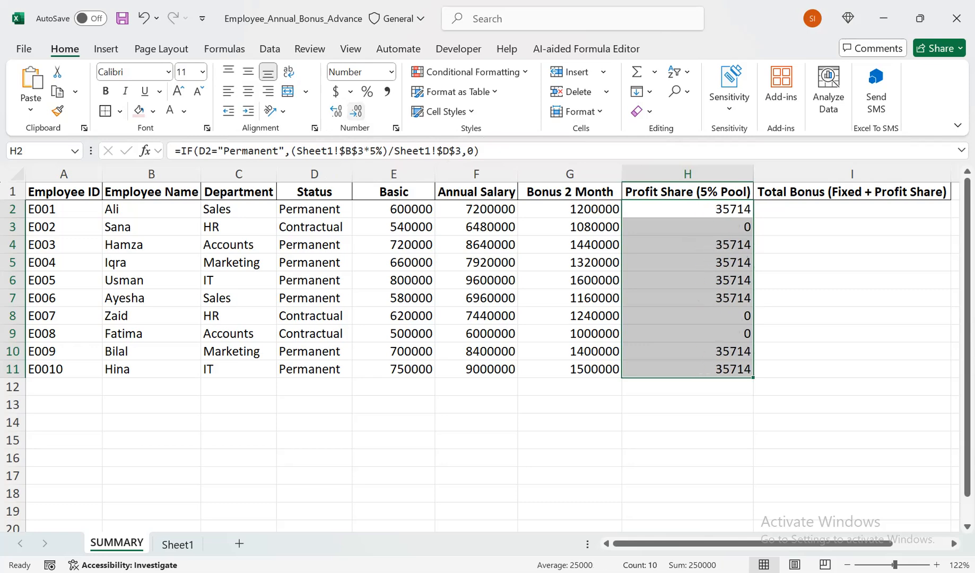
# - Change Total Profit in Sheet1 cell B3 to 8,000,000 and return to the SUMMARY sheet
pyautogui.click(688, 245)
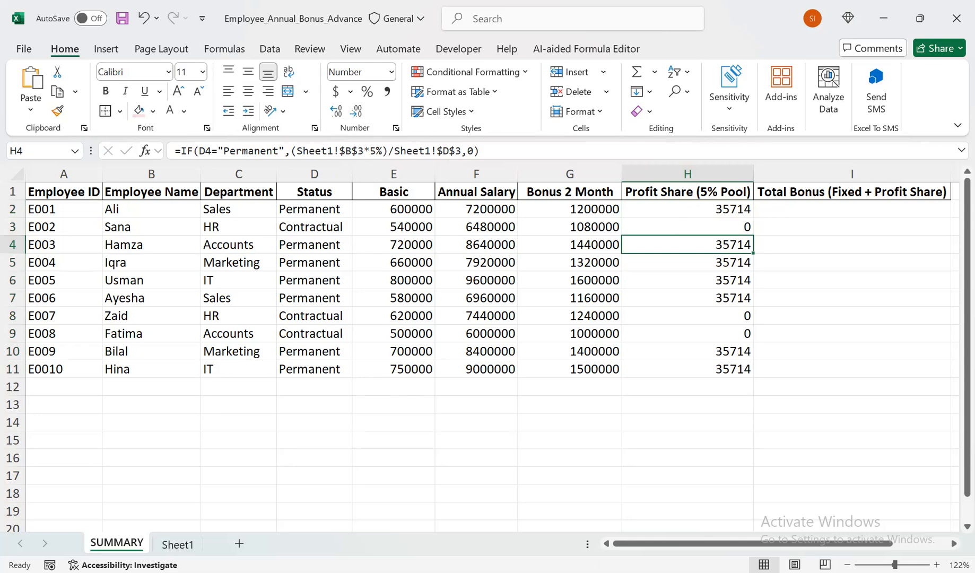
pyautogui.click(178, 544)
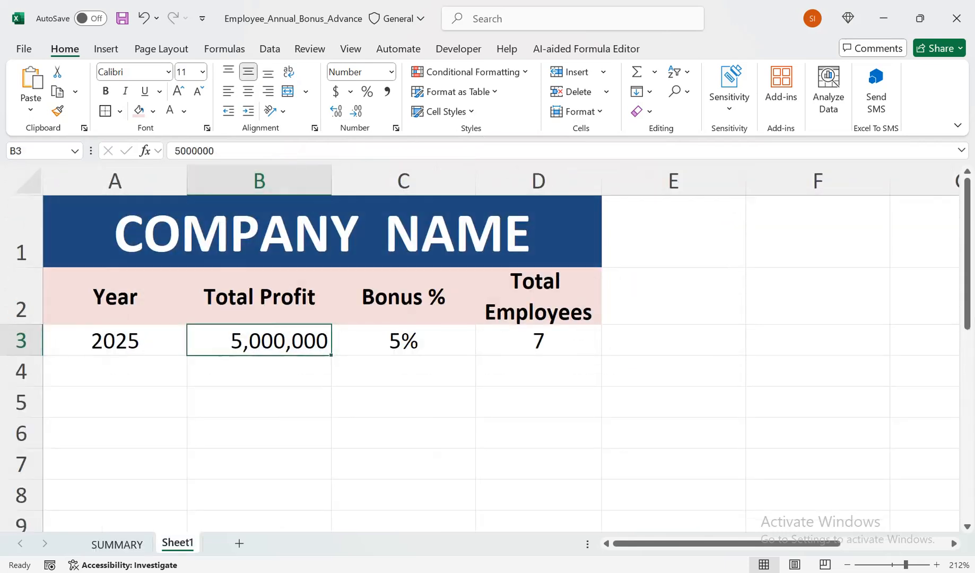
pyautogui.doubleClick(244, 340)
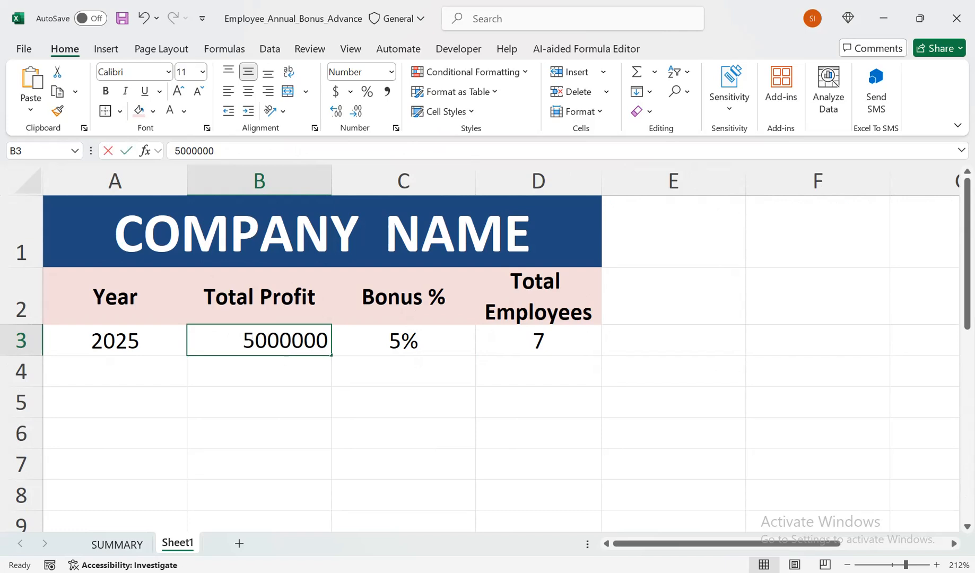
pyautogui.moveTo(243, 341); pyautogui.dragTo(256, 341)
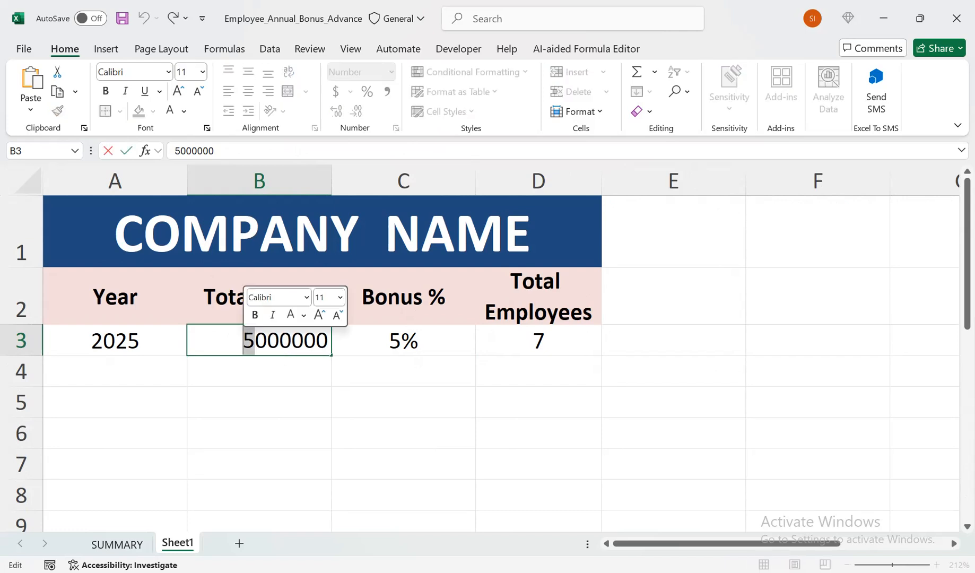
pyautogui.write('8')
pyautogui.press('Return')
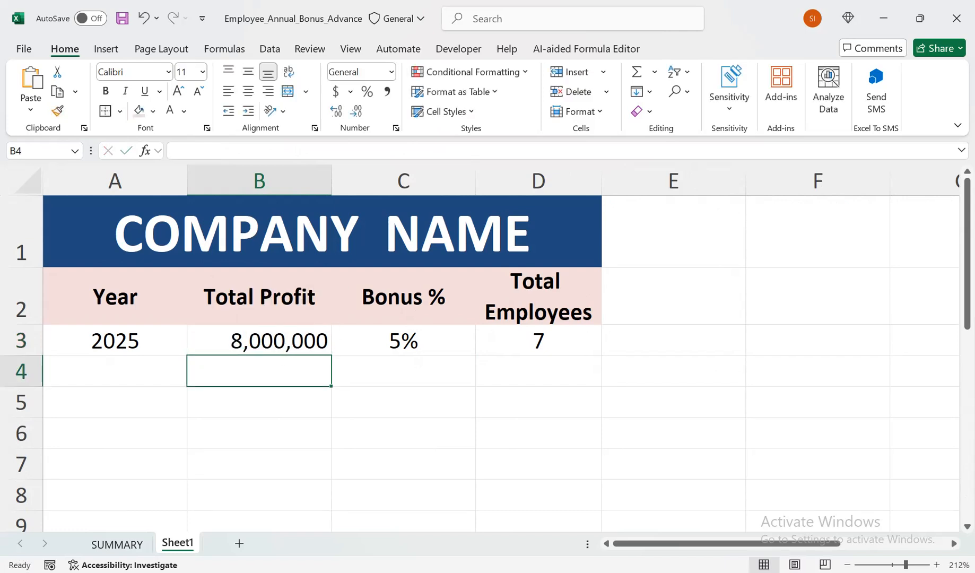
pyautogui.click(117, 545)
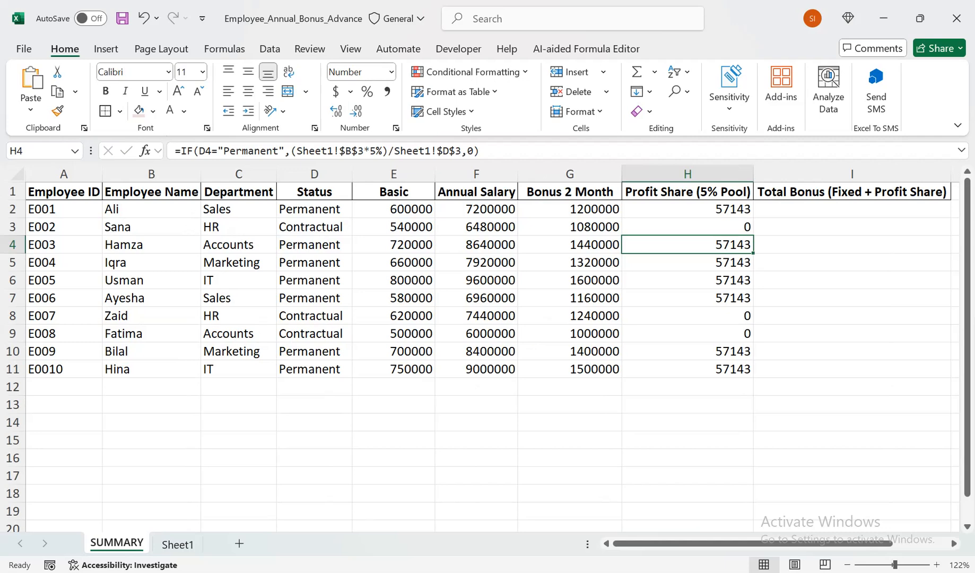
# - Enter the formula =F2+G2+H2 in Total Bonus cell I2 on the SUMMARY sheet
pyautogui.click(852, 209)
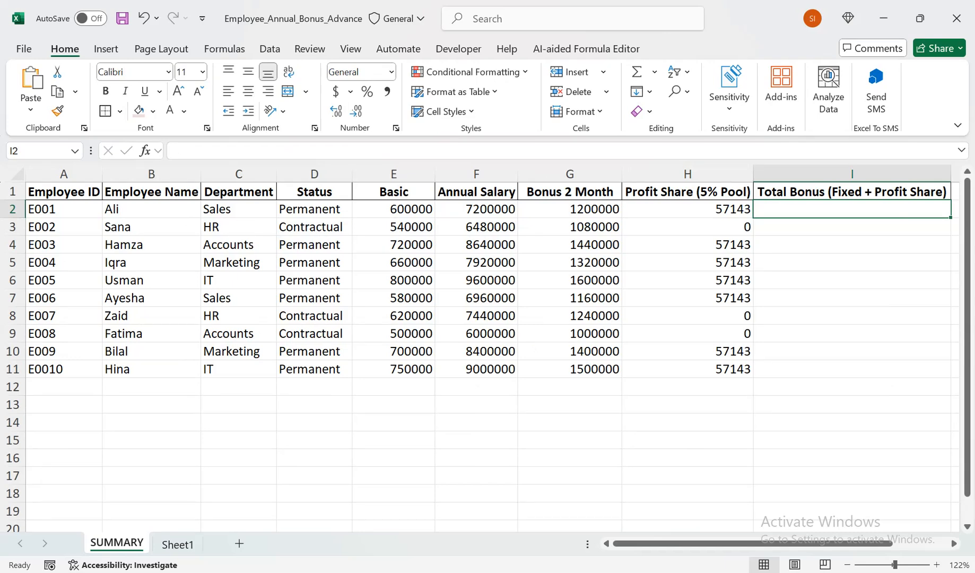
pyautogui.write('=')
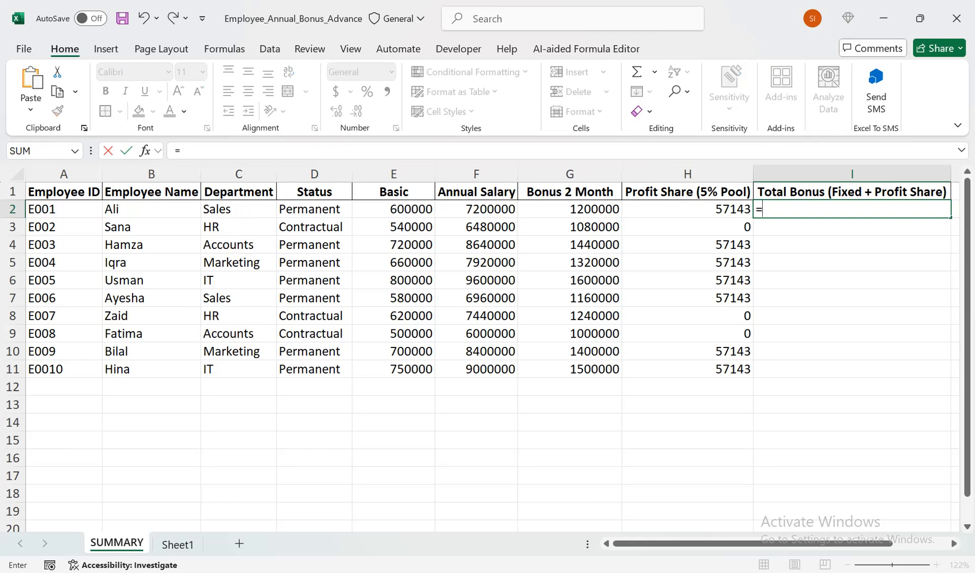
pyautogui.click(477, 209)
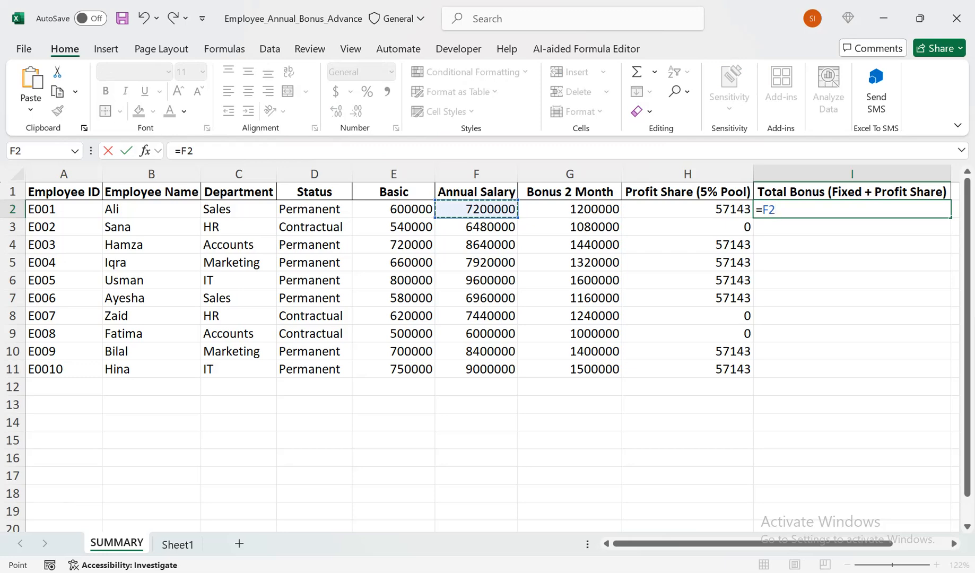
pyautogui.write('+')
pyautogui.click(570, 209)
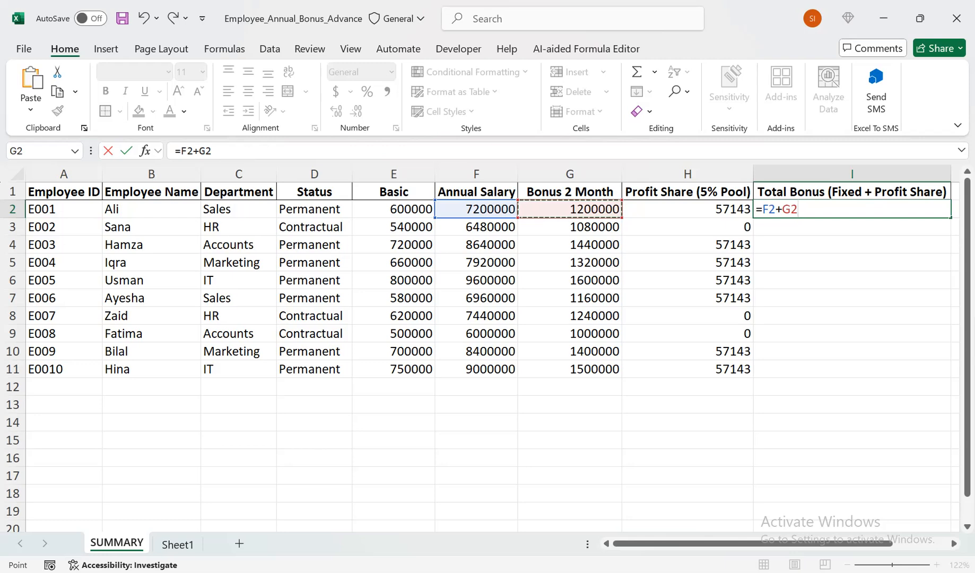
pyautogui.write('+')
pyautogui.click(688, 210)
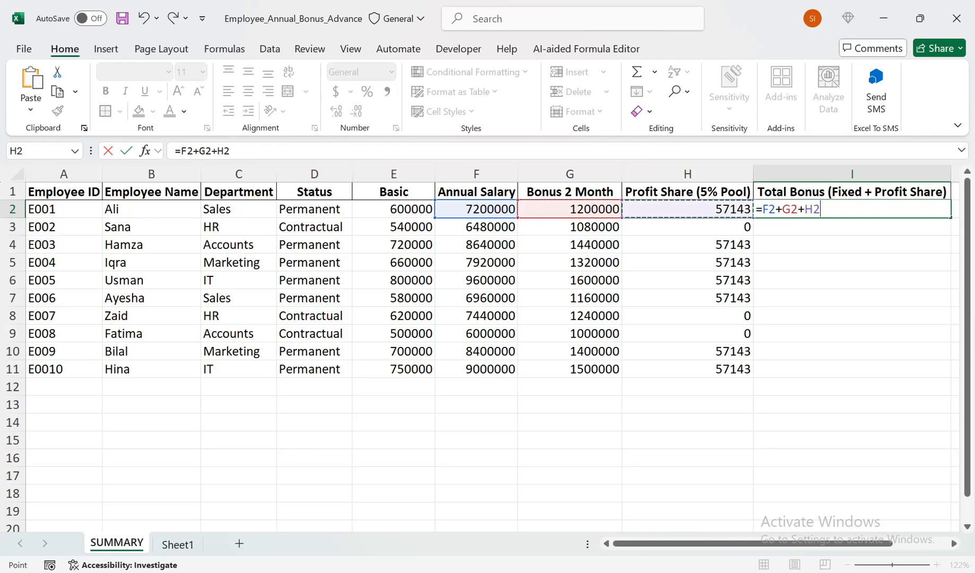
pyautogui.press('Return')
pyautogui.click(852, 209)
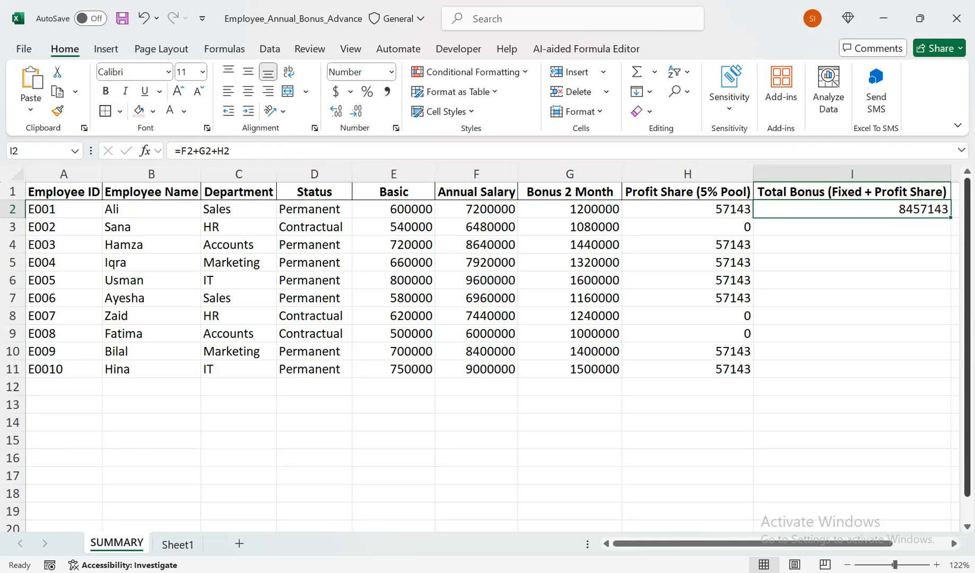
# - Set the Basic salary in E2 to 60000
pyautogui.click(570, 209)
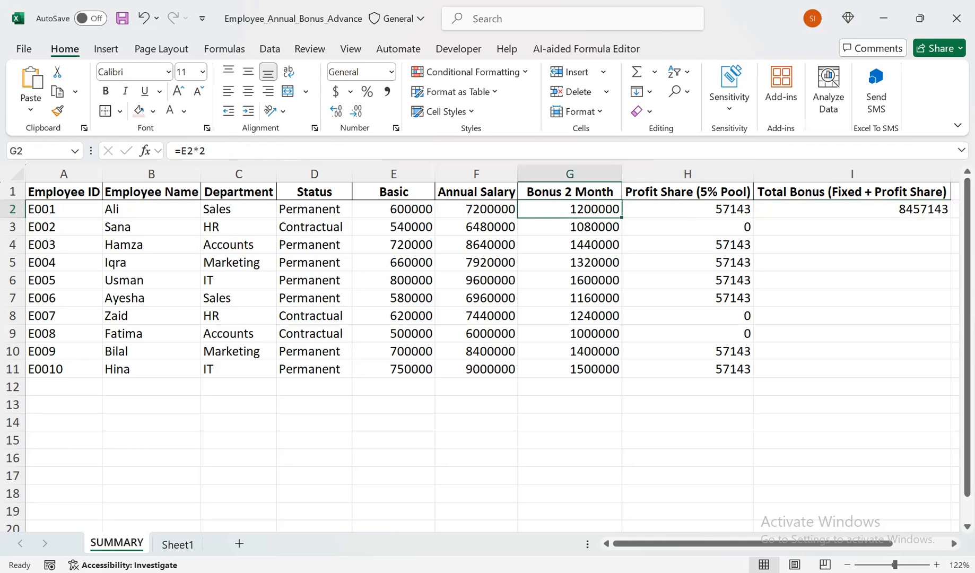
pyautogui.doubleClick(411, 209)
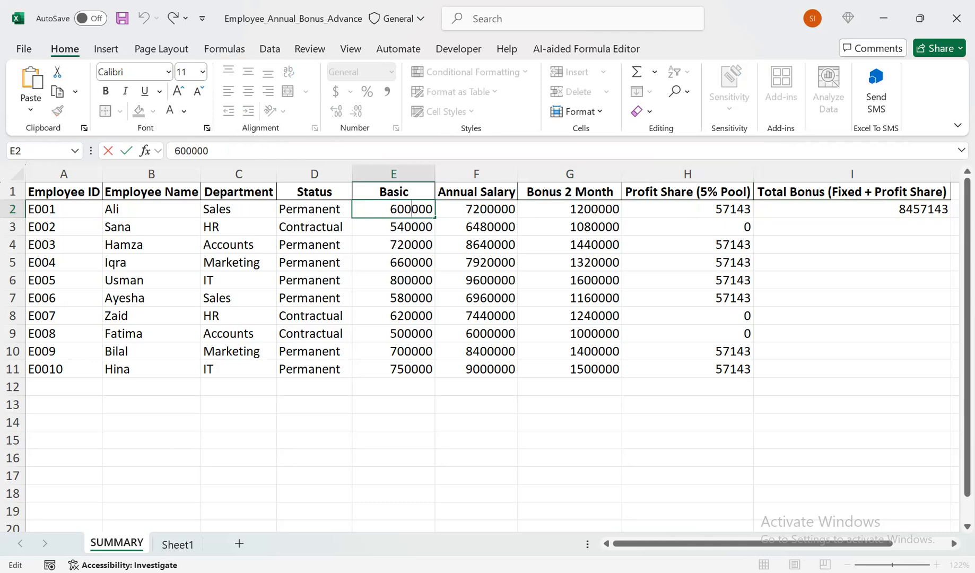
pyautogui.press('BackSpace')
pyautogui.press('Return')
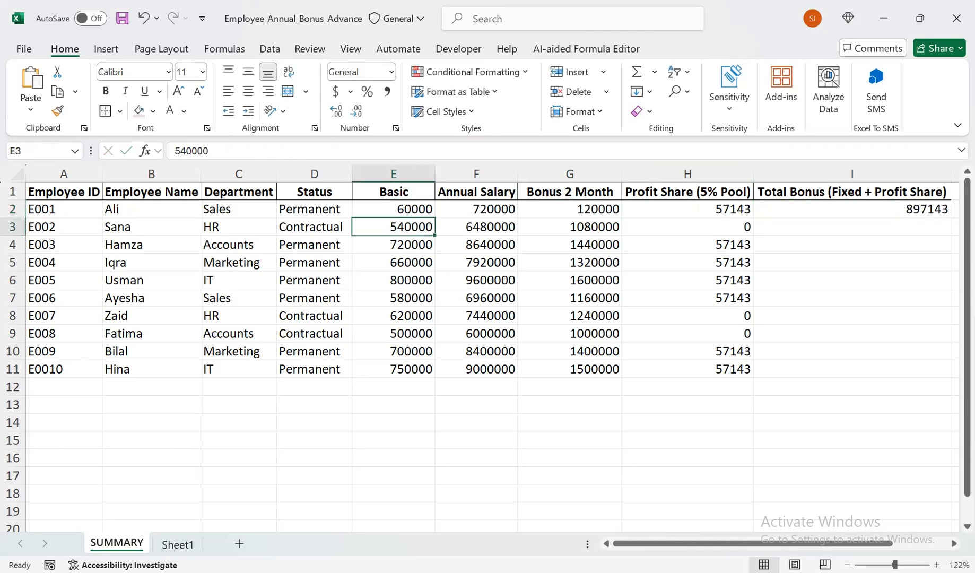
# - Fill the Total Bonus formula from I2 down to I11
pyautogui.click(852, 209)
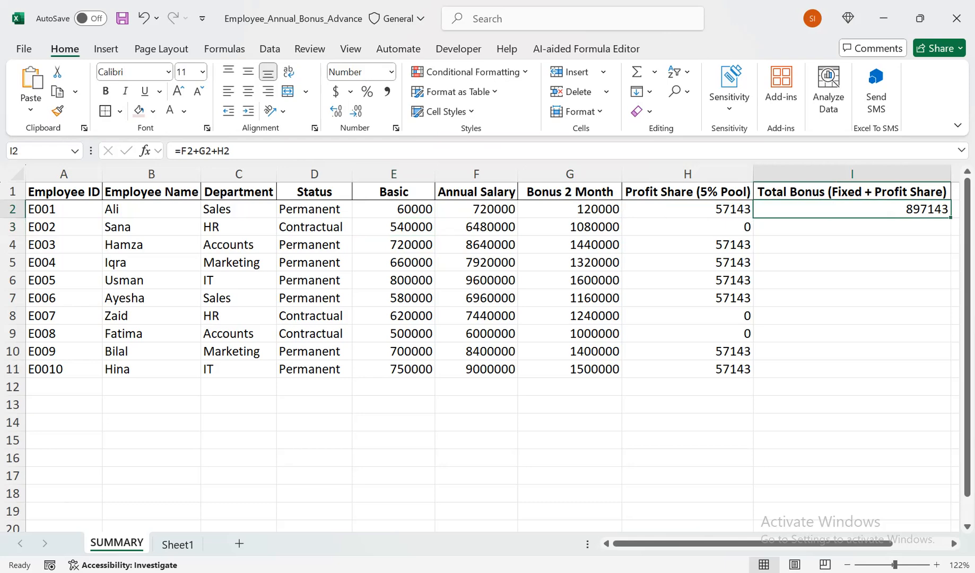
pyautogui.moveTo(950, 218); pyautogui.dragTo(950, 374)
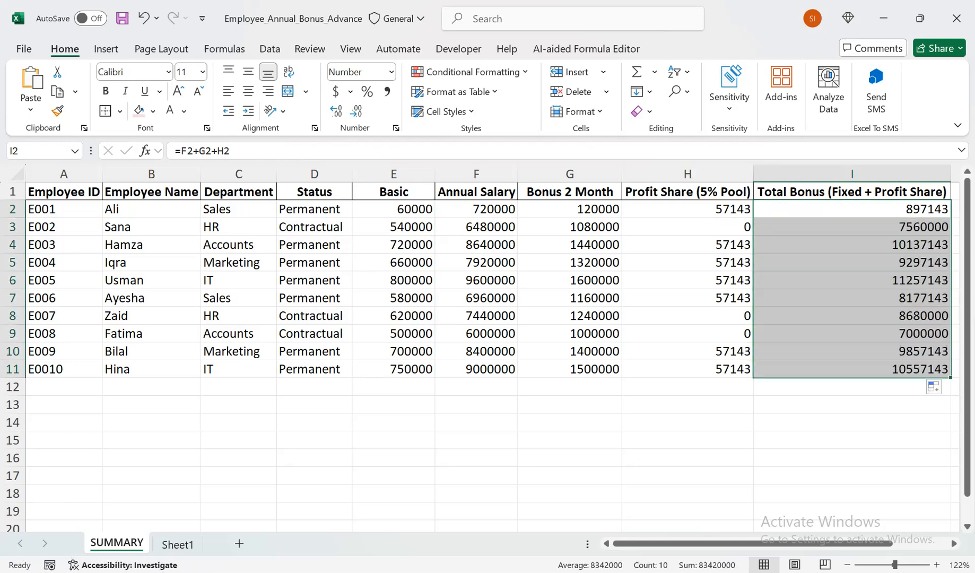
# - Correct the Basic salaries in E3, E4 and E5 to 54000, 72000 and 66000
pyautogui.doubleClick(401, 228)
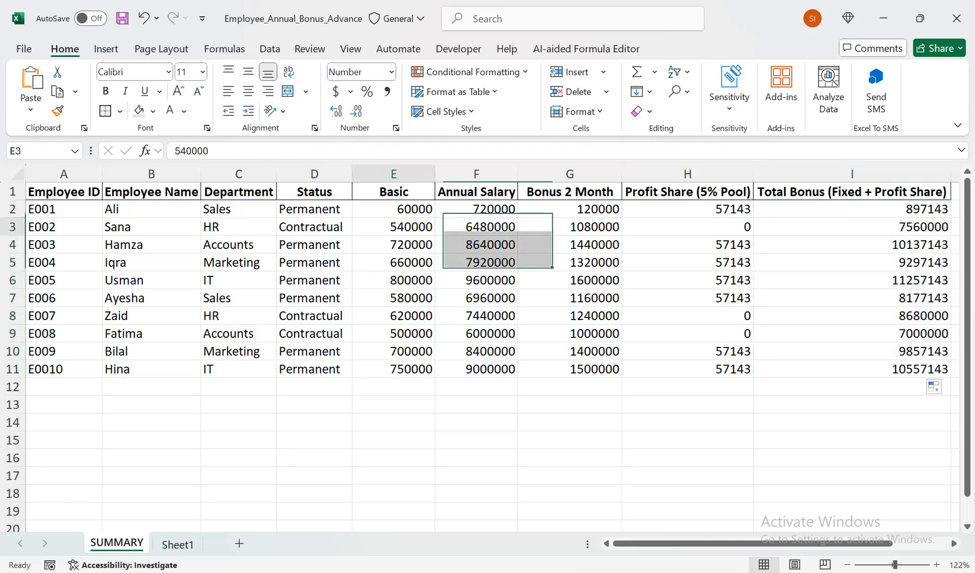
pyautogui.press('BackSpace')
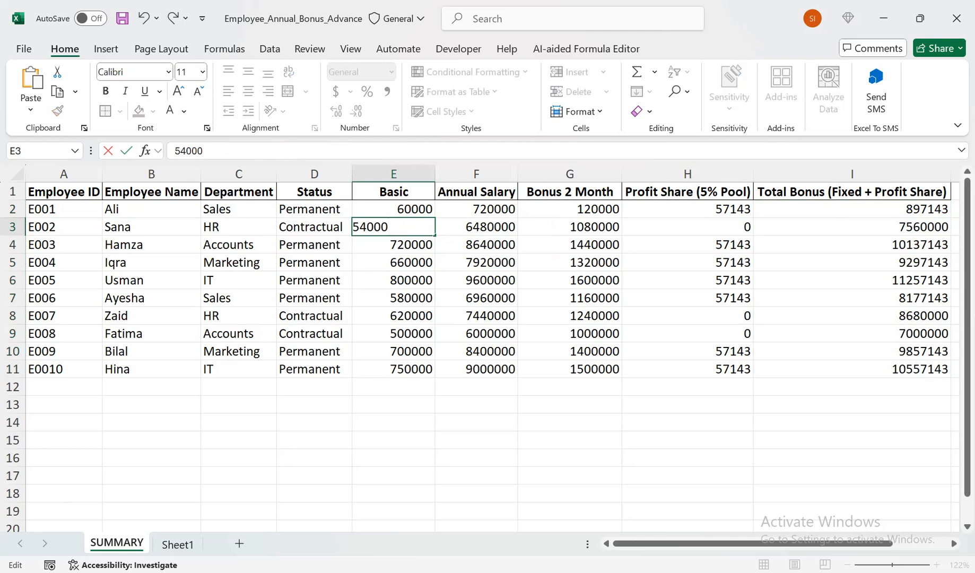
pyautogui.press('Return')
pyautogui.press('F2')
pyautogui.press('BackSpace')
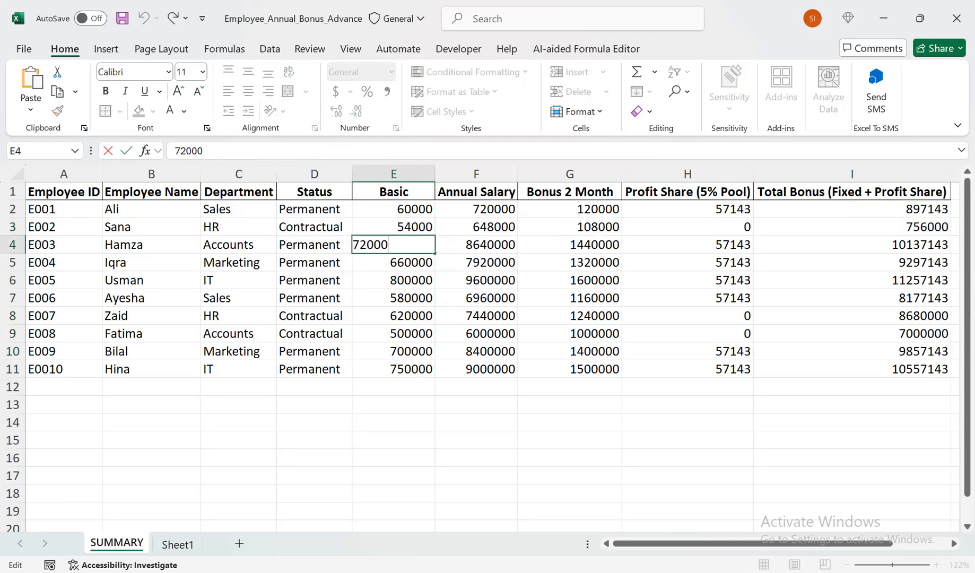
pyautogui.press('Return')
pyautogui.press('F2')
pyautogui.press('BackSpace')
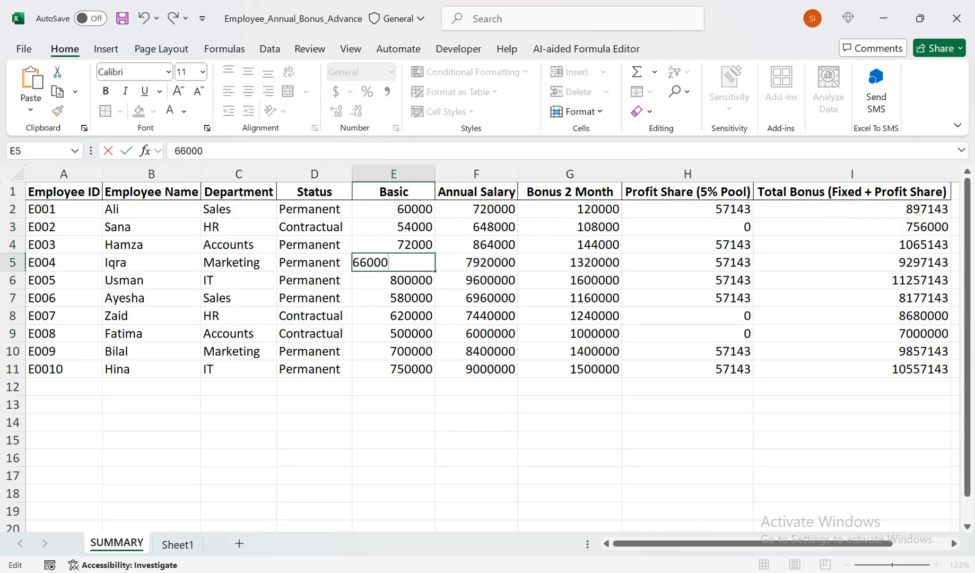
pyautogui.press('Return')
# - Correct the Basic salaries in E6 and E7 to 80000 and 58000
pyautogui.press('F2')
pyautogui.press('BackSpace')
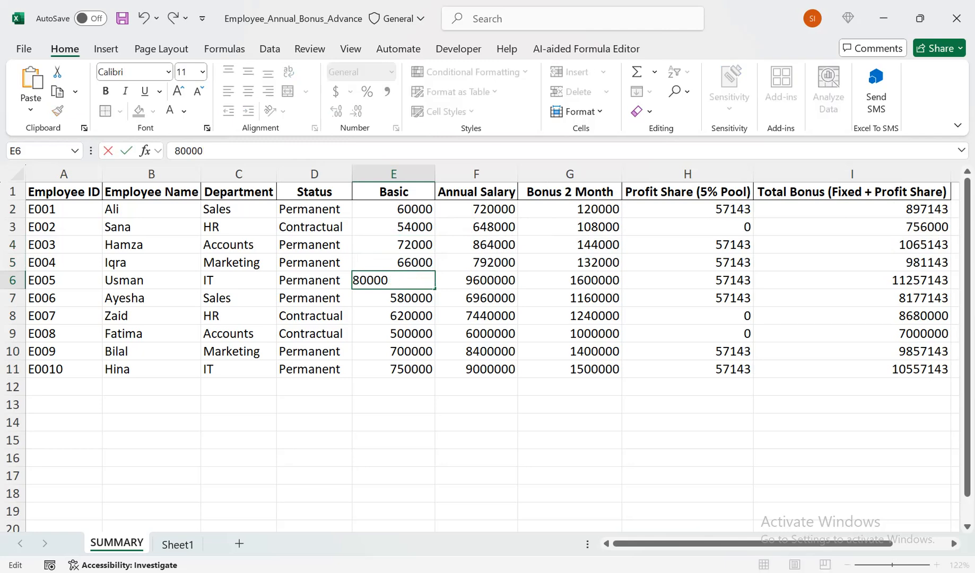
pyautogui.press('Return')
pyautogui.press('F2')
pyautogui.press('BackSpace')
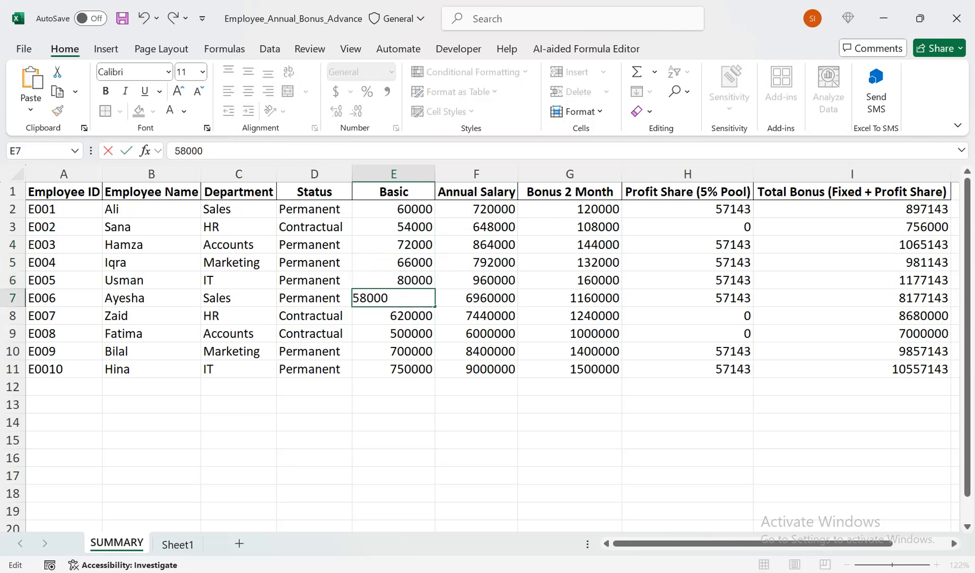
pyautogui.press('Return')
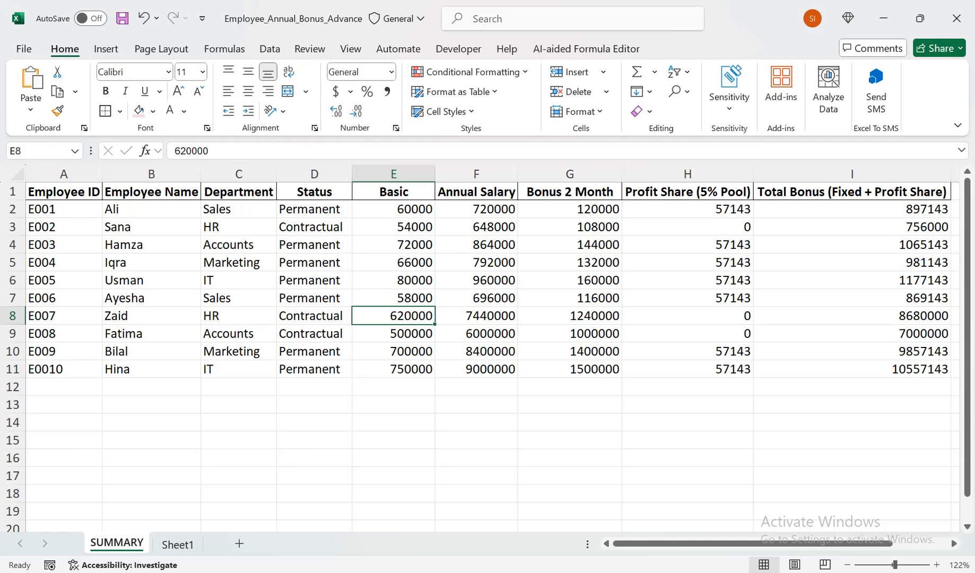
pyautogui.press('Up')
pyautogui.press('Up')
pyautogui.press('Up')
pyautogui.press('Up')
pyautogui.press('F2')
pyautogui.press('Return')
pyautogui.press('Down')
pyautogui.press('Down')
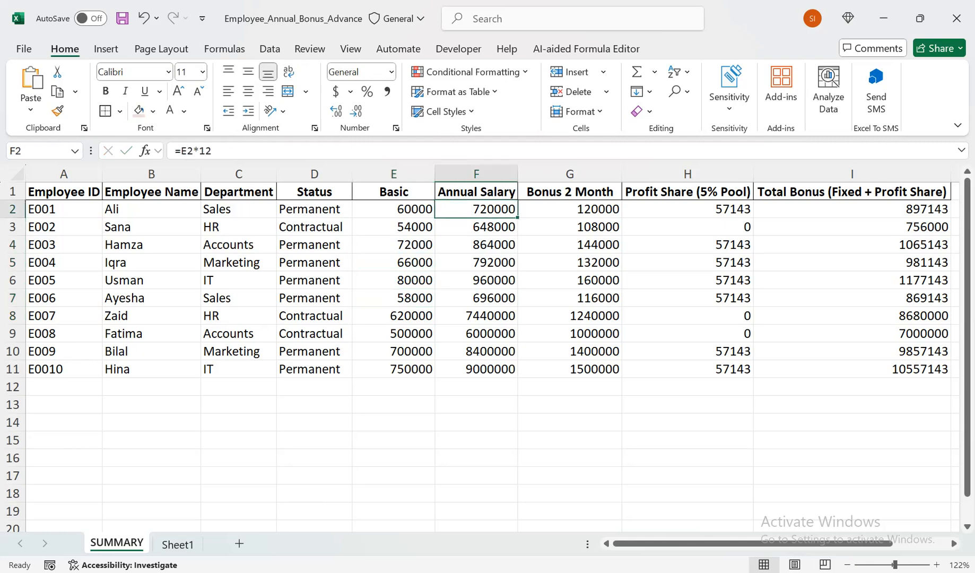
# - Correct the Basic salaries in E8, E9 and E10 to 62000, 50000 and 70000
pyautogui.click(394, 316)
pyautogui.press('F2')
pyautogui.press('BackSpace')
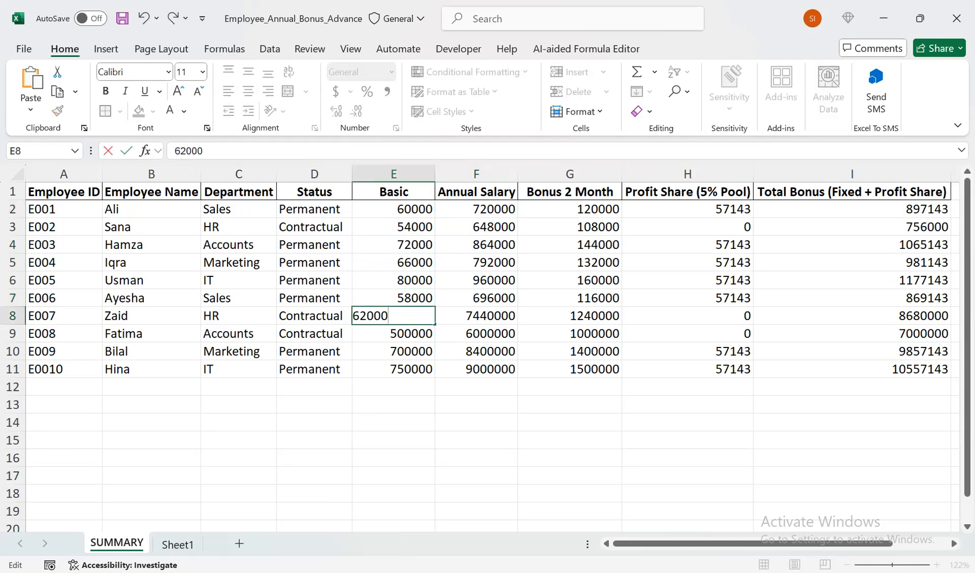
pyautogui.press('Return')
pyautogui.press('F2')
pyautogui.press('BackSpace')
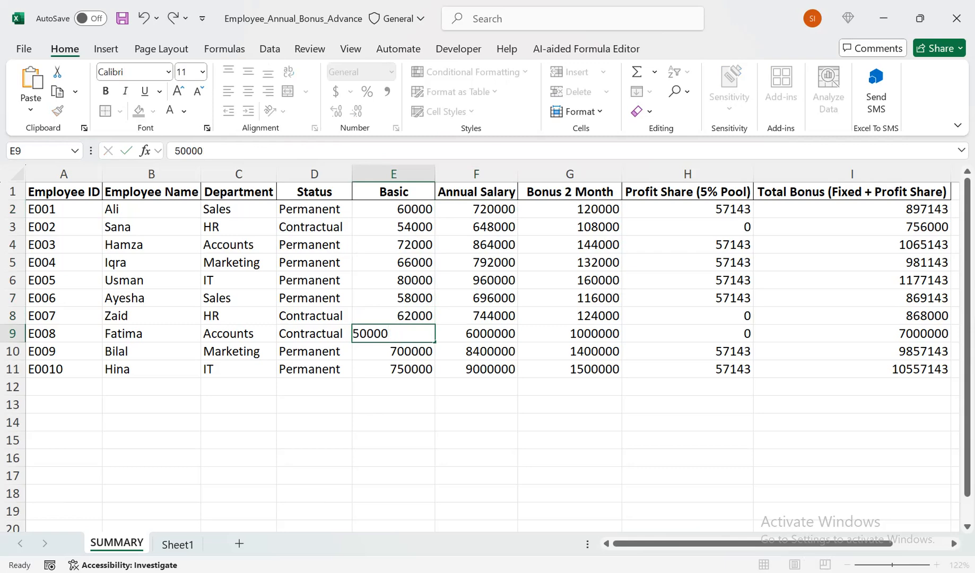
pyautogui.press('Return')
pyautogui.press('F2')
pyautogui.press('BackSpace')
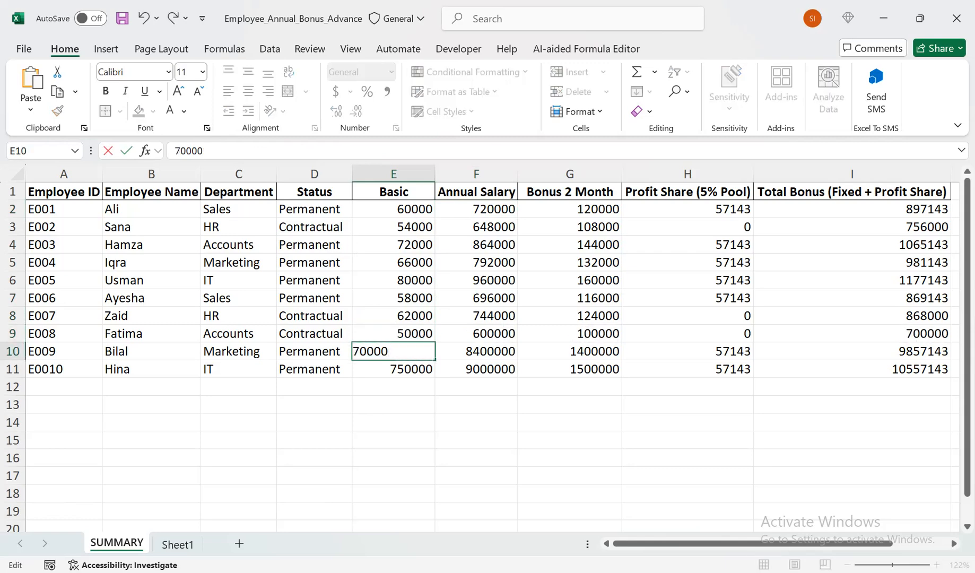
pyautogui.press('Return')
# - Set the Basic salary in E11 to 50000
pyautogui.press('F2')
pyautogui.press('BackSpace')
pyautogui.press('BackSpace')
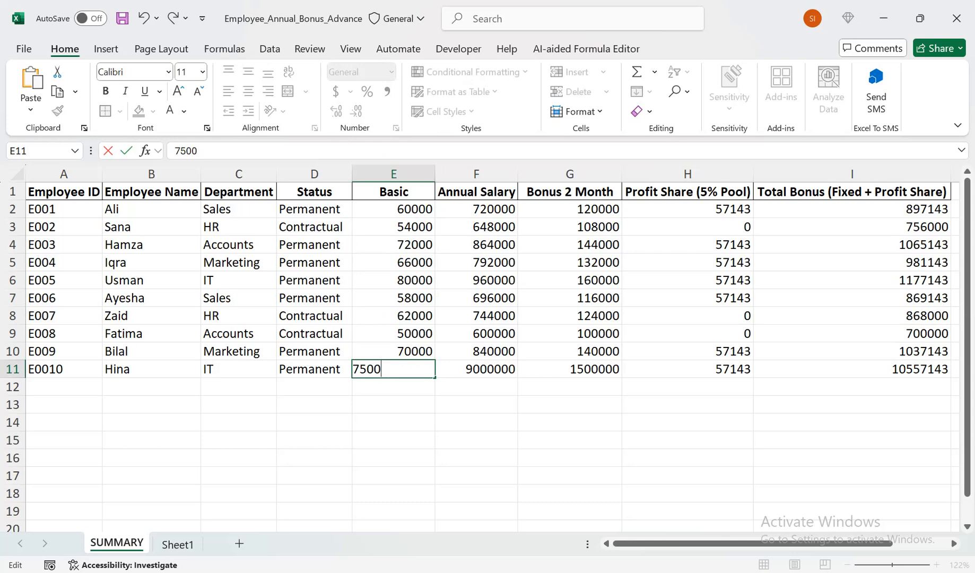
pyautogui.write('0')
pyautogui.hotkey('shift', 'Left')
pyautogui.hotkey('shift', 'Left')
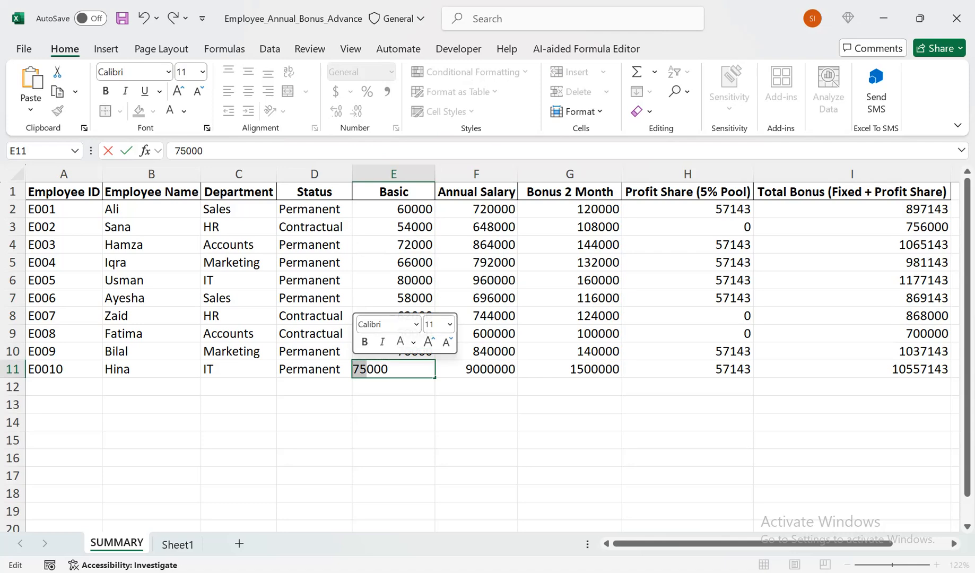
pyautogui.write('50')
pyautogui.press('Return')
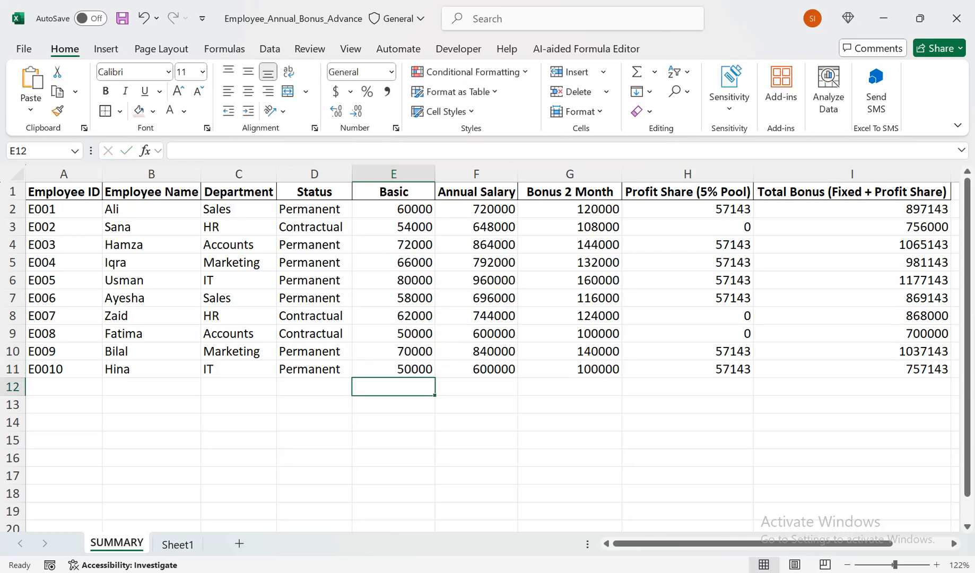
# - Wrap the Total Bonus header in I1, narrow column I and make row 1 tall enough for two lines
pyautogui.click(852, 192)
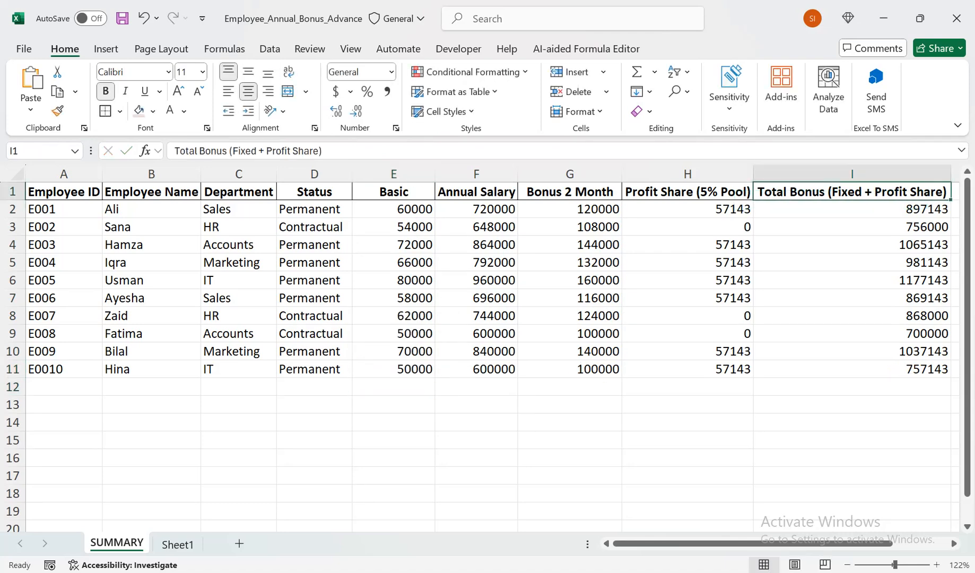
pyautogui.click(288, 71)
pyautogui.moveTo(951, 174); pyautogui.dragTo(860, 173)
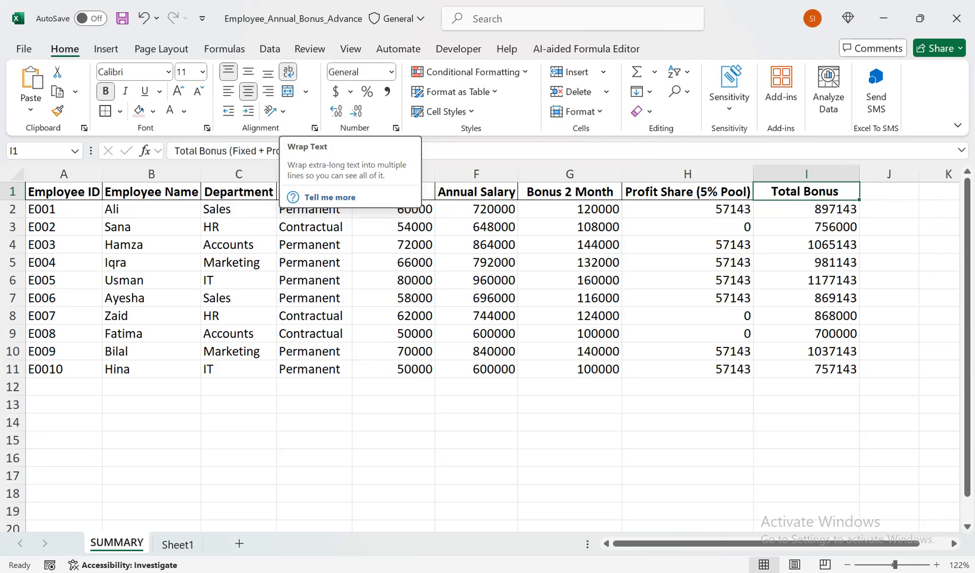
pyautogui.moveTo(13, 200); pyautogui.dragTo(13, 218)
# - Wrap the Profit Share and Bonus 2 Month headers in H1 and G1 and narrow both columns to two-line headings
pyautogui.click(688, 202)
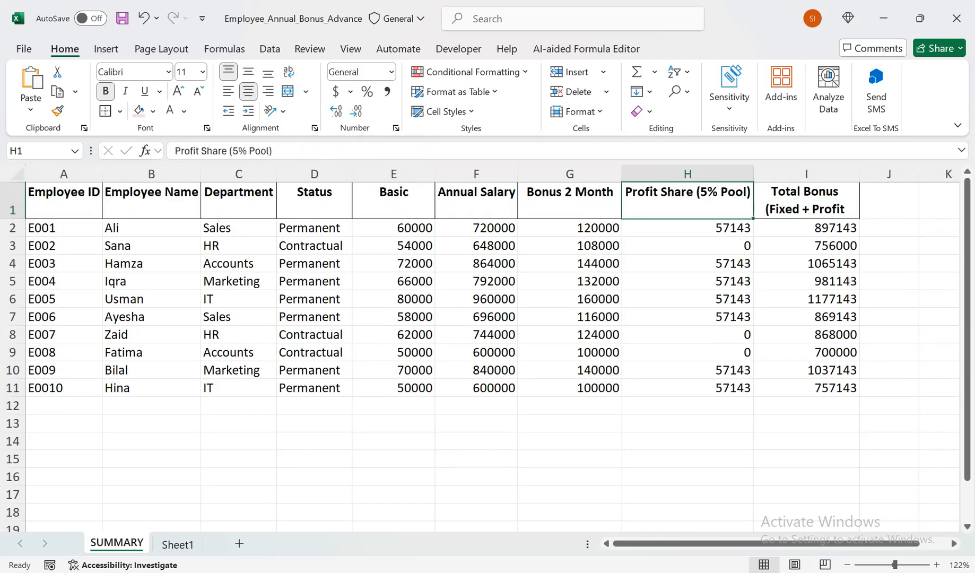
pyautogui.click(288, 72)
pyautogui.moveTo(753, 174); pyautogui.dragTo(713, 174)
pyautogui.click(584, 202)
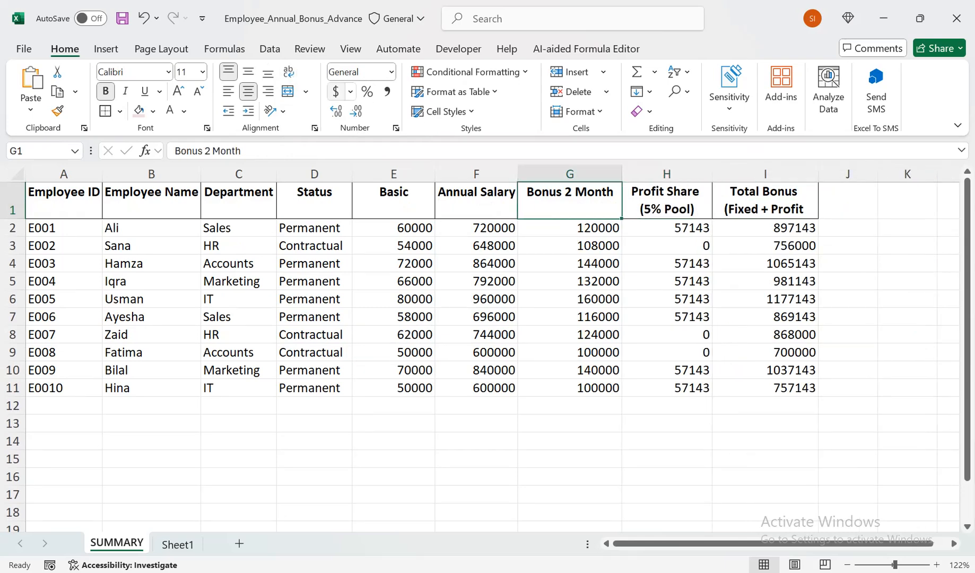
pyautogui.click(288, 72)
pyautogui.moveTo(621, 173); pyautogui.dragTo(585, 173)
# - Wrap the Employee Name and Employee ID headers in B1 and A1 and narrow columns B and A
pyautogui.click(476, 201)
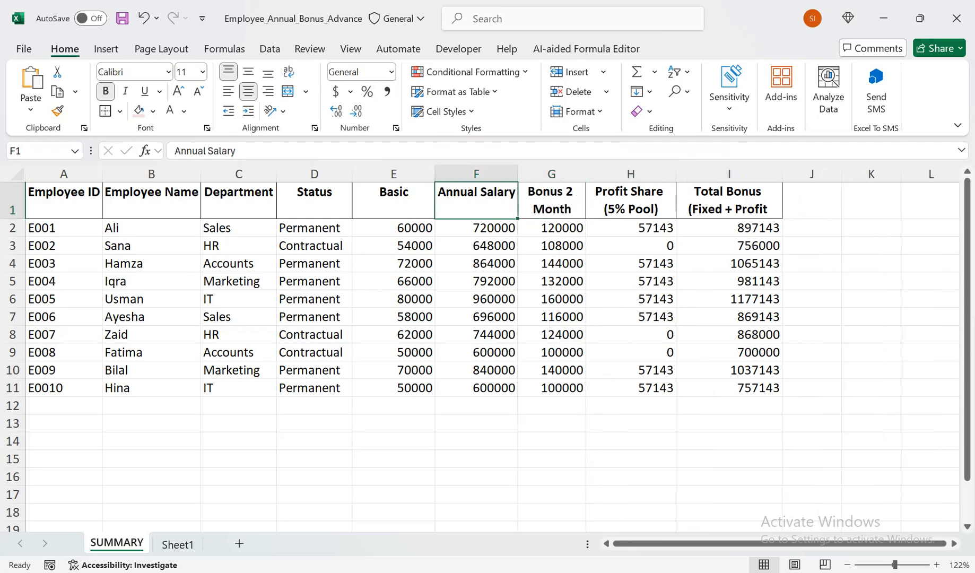
pyautogui.click(151, 202)
pyautogui.click(288, 72)
pyautogui.moveTo(200, 173); pyautogui.dragTo(163, 174)
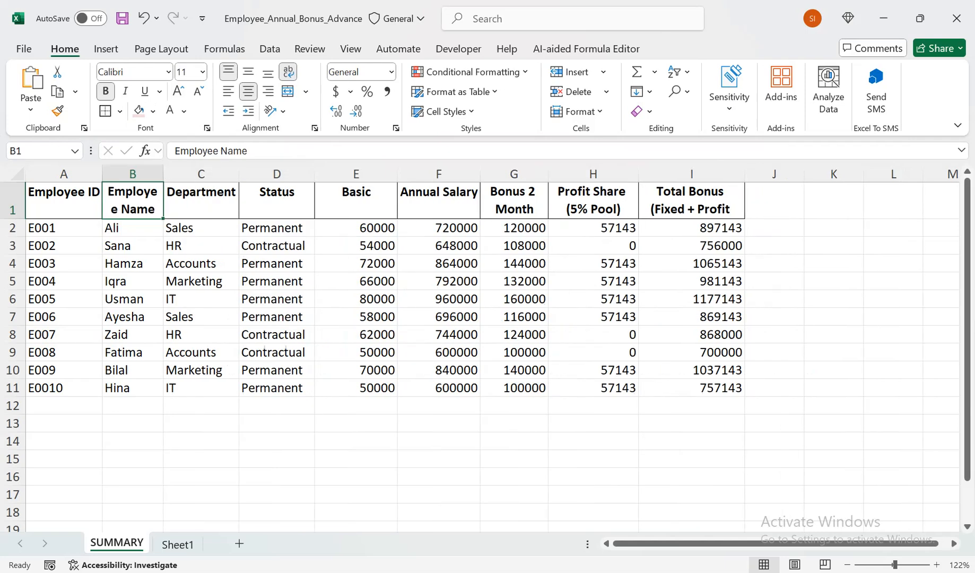
pyautogui.moveTo(102, 173); pyautogui.dragTo(93, 173)
pyautogui.click(58, 200)
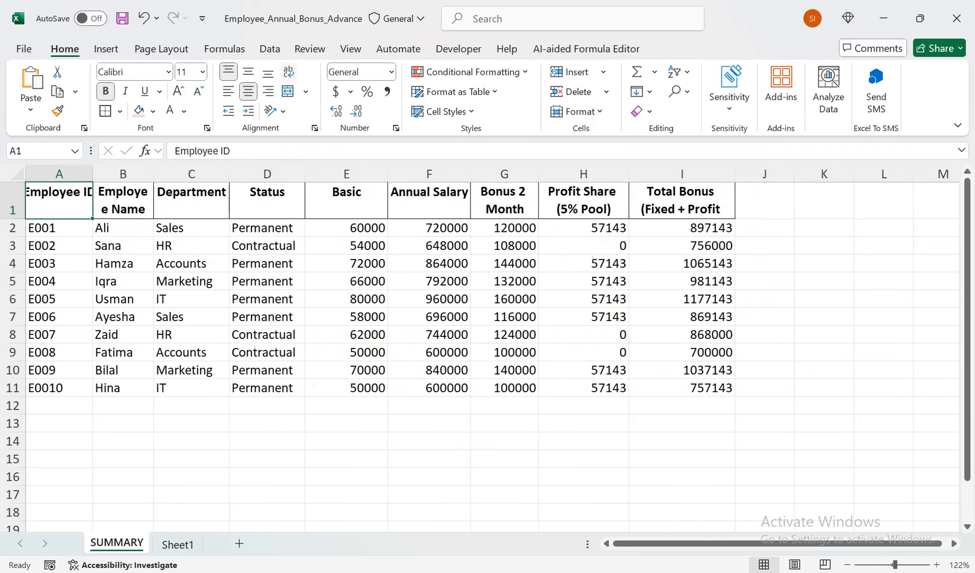
pyautogui.click(288, 72)
# - AutoFit the widths of columns A through I to their contents
pyautogui.moveTo(59, 174); pyautogui.dragTo(681, 174)
pyautogui.doubleClick(629, 174)
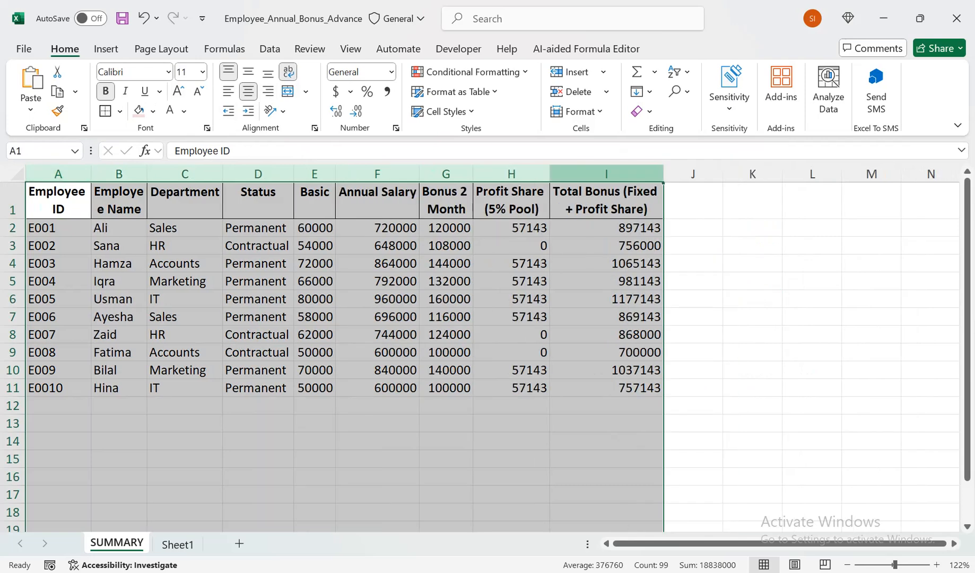
pyautogui.click(446, 228)
# - Zoom the sheet to fit the bonus table A1:I11
pyautogui.moveTo(610, 388); pyautogui.dragTo(59, 201)
pyautogui.click(351, 49)
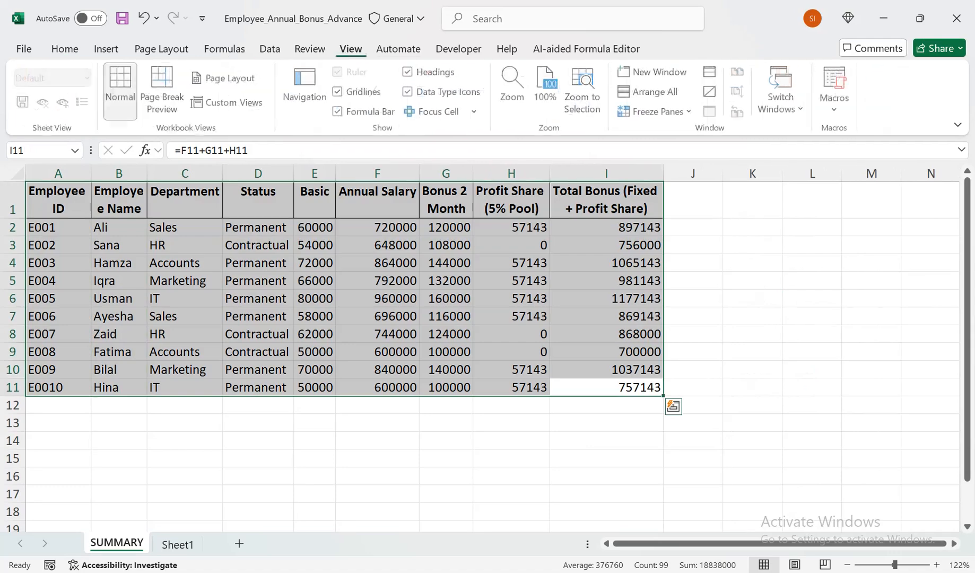
pyautogui.click(582, 90)
pyautogui.click(544, 282)
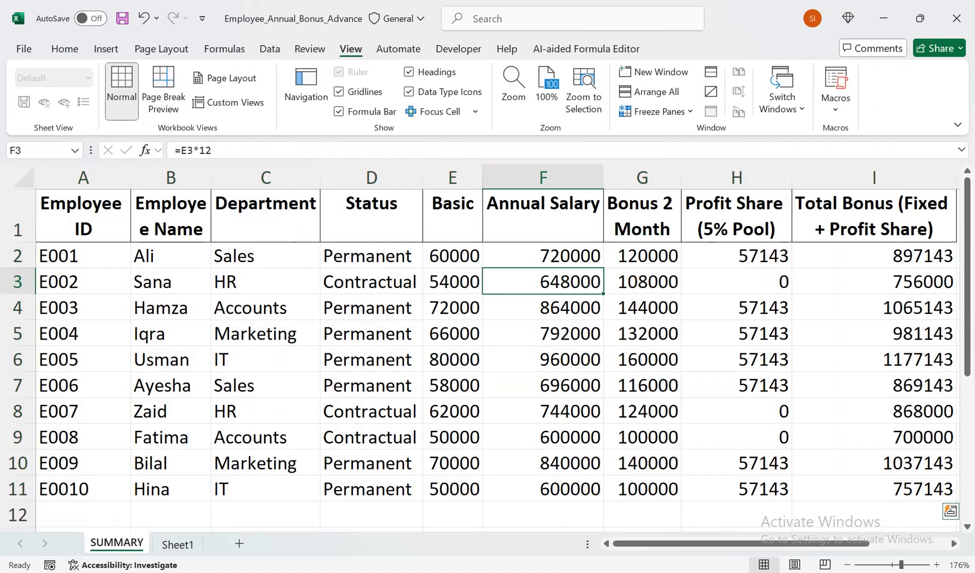